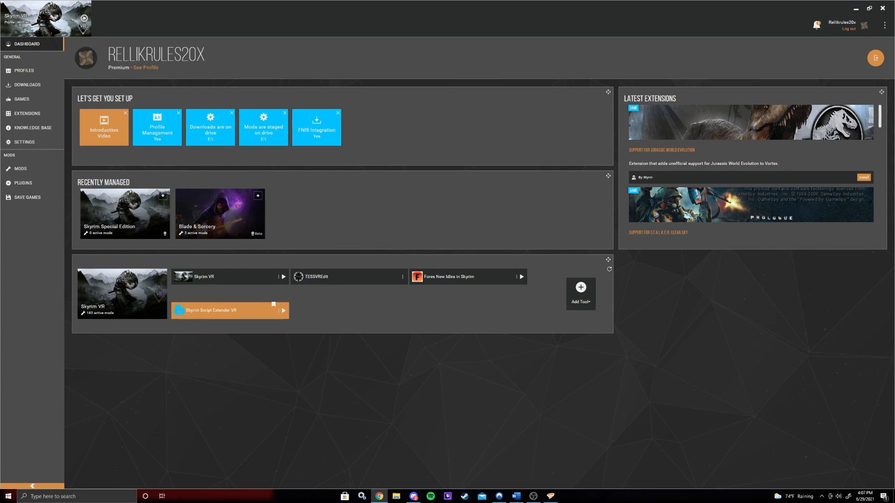
- Open the Nexus Mods site in the browser and go to the Install Vortex page
drag(359, 502, 440, 2)
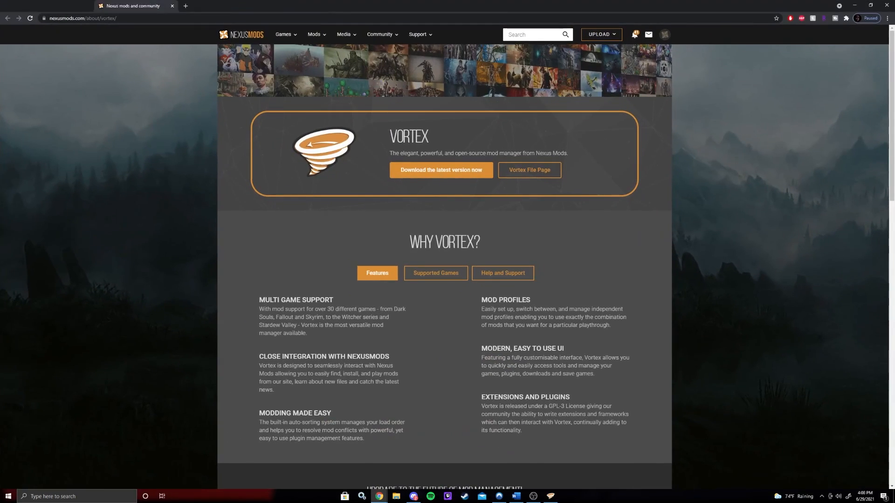
click(241, 35)
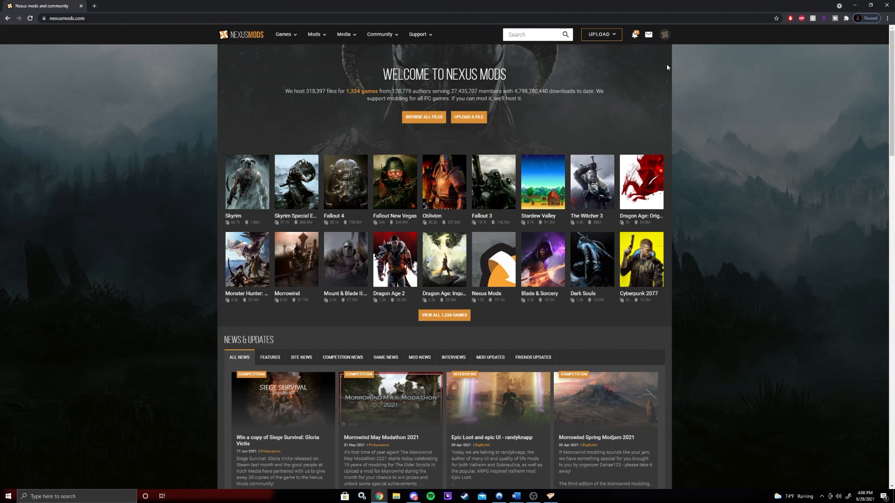
click(430, 40)
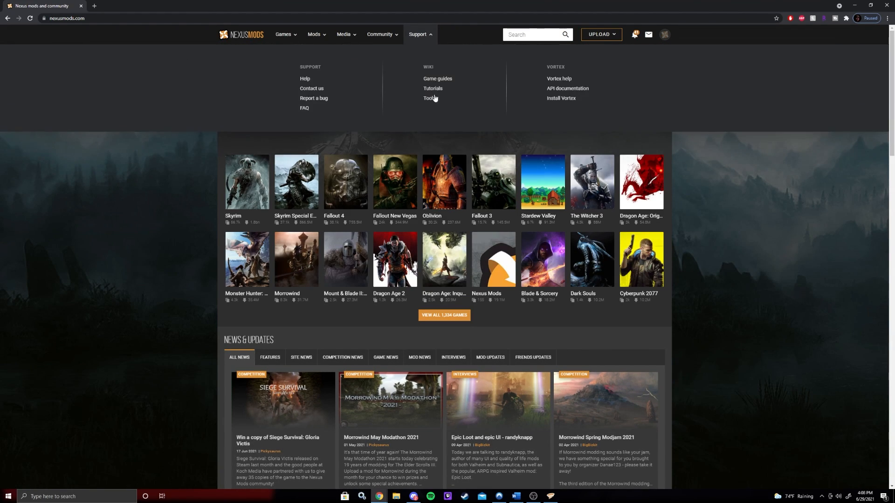
click(569, 99)
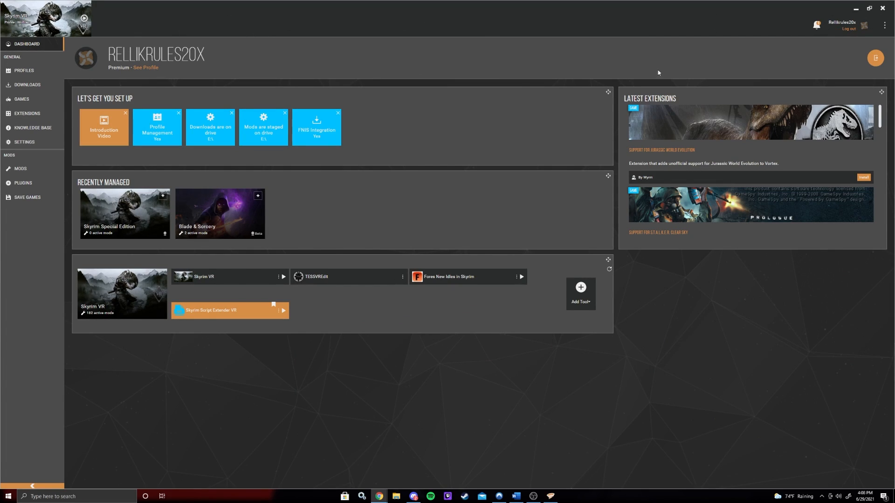
- Open the Games page in Vortex and scroll through the managed and unmanaged supported games
click(186, 81)
mouse_move(254, 216)
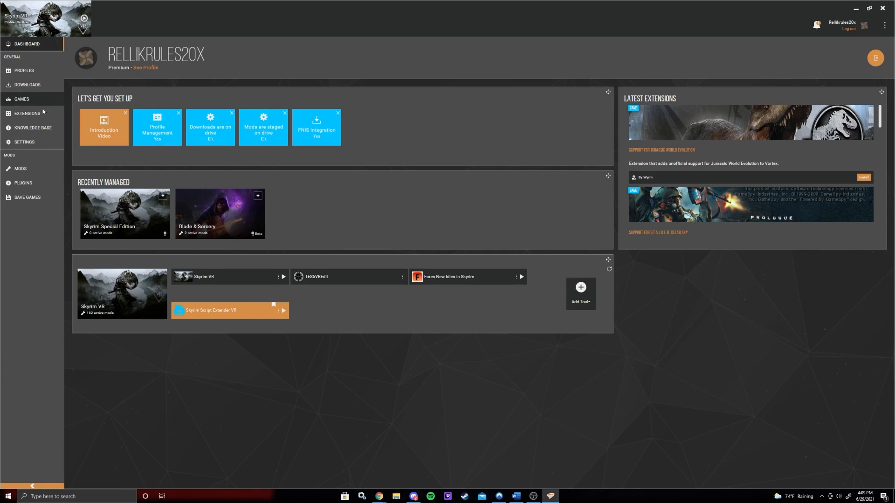
click(52, 101)
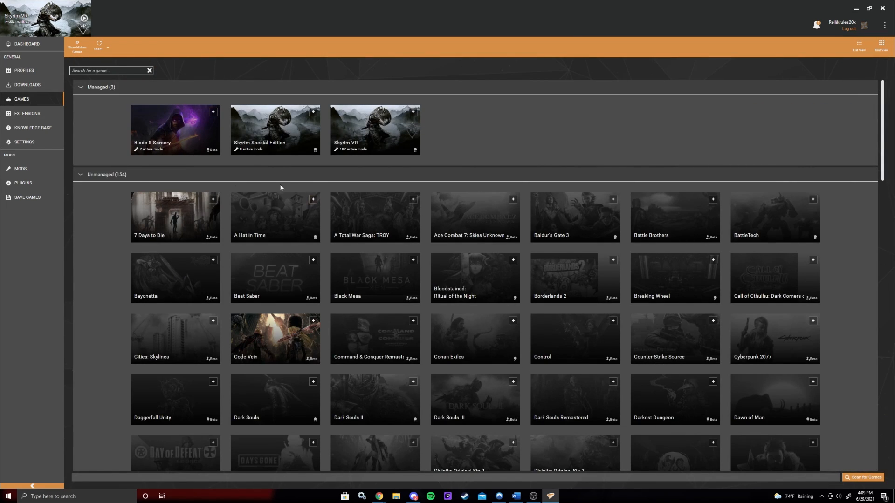
scroll(370, 225, down, 12)
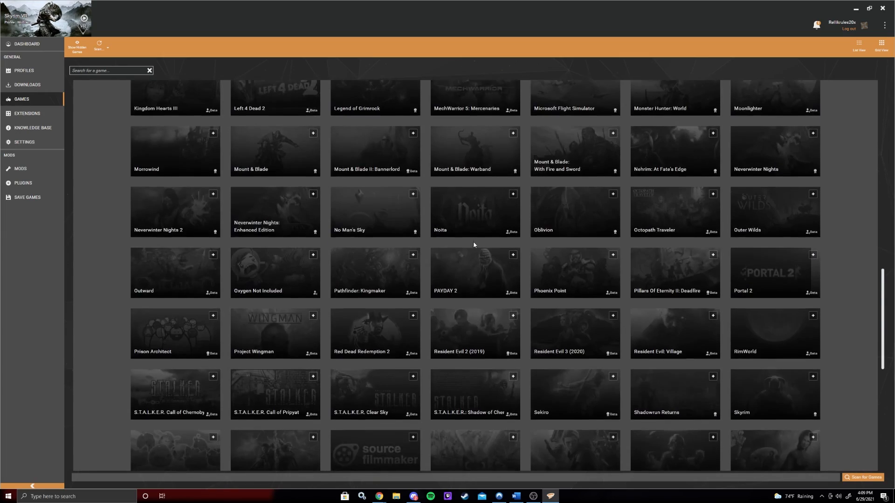
scroll(474, 242, down, 8)
scroll(635, 284, up, 10)
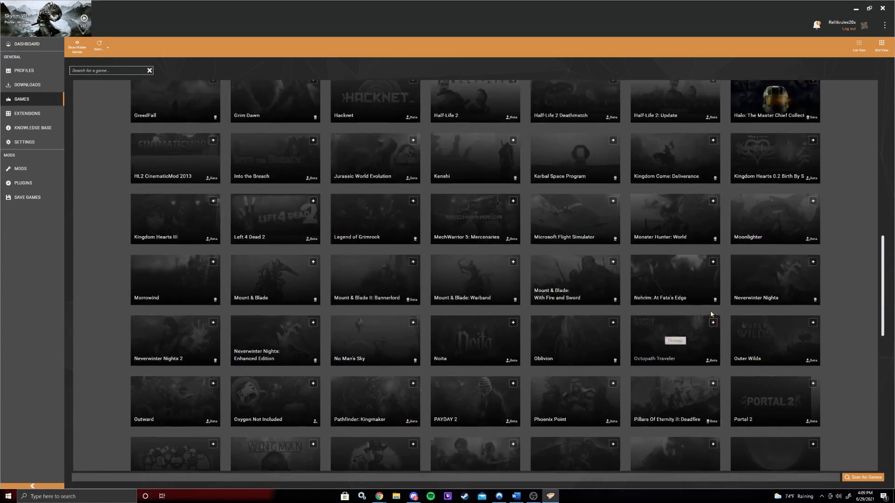
scroll(712, 315, up, 10)
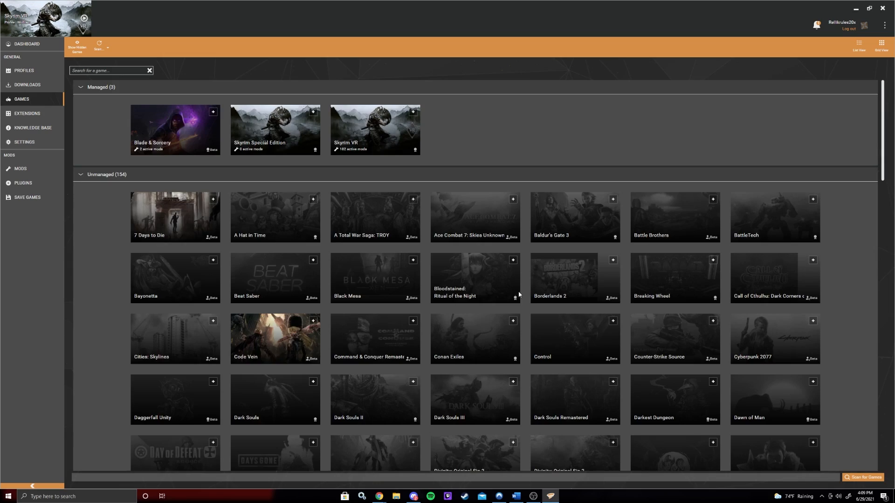
scroll(569, 277, down, 10)
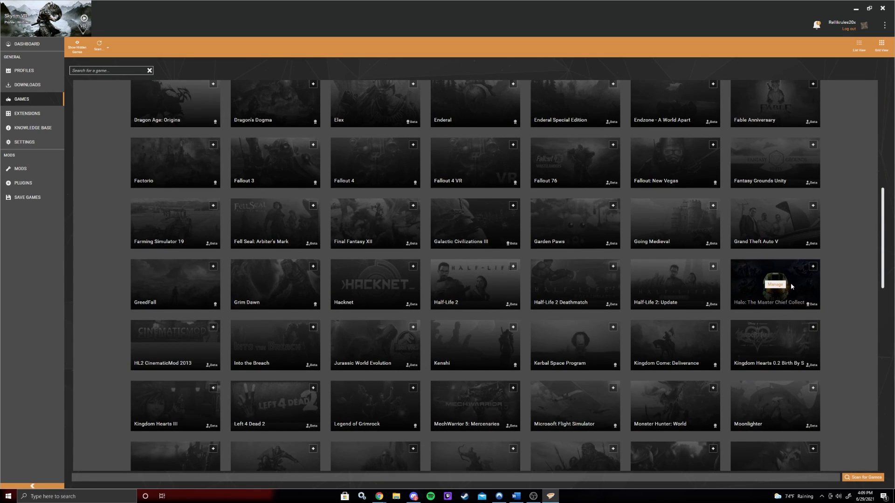
scroll(790, 283, down, 2)
scroll(199, 355, down, 12)
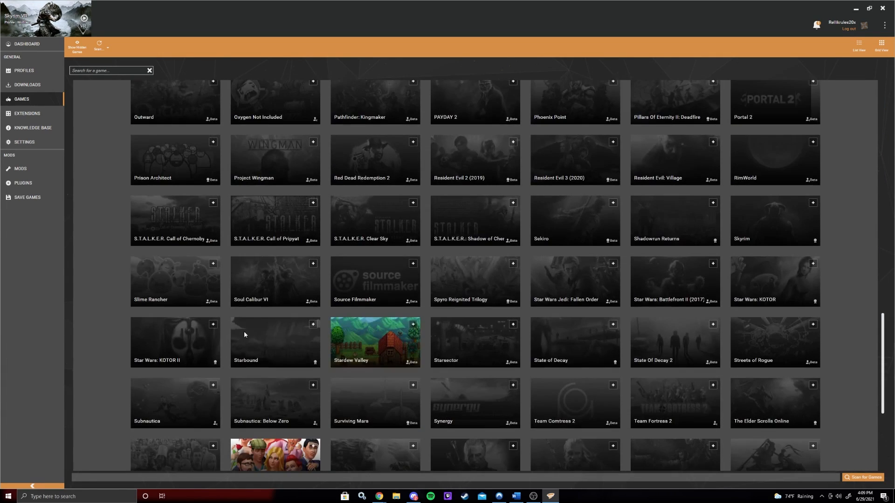
scroll(406, 220, down, 1)
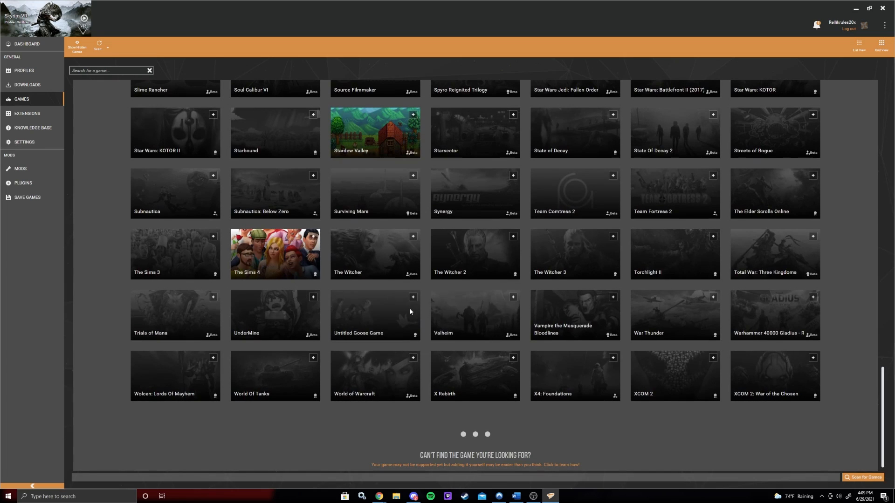
scroll(409, 275, up, 15)
scroll(409, 272, up, 7)
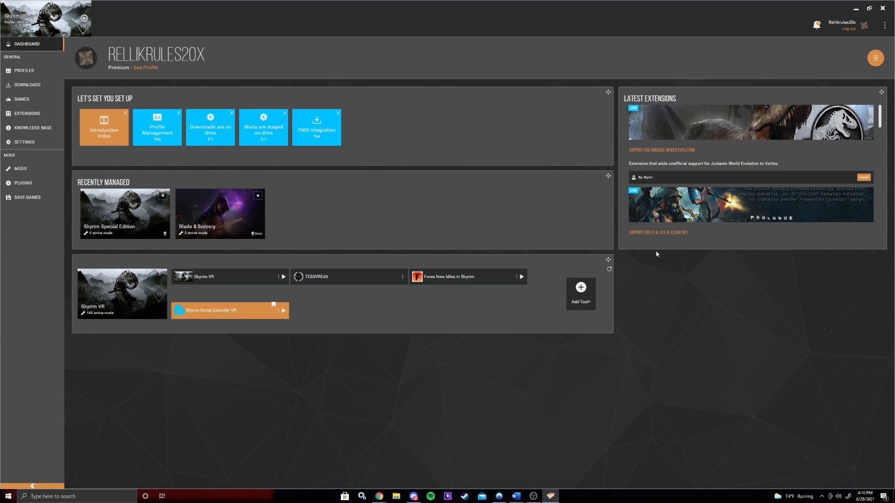
- Open the Profiles page to view the existing game profiles
click(40, 70)
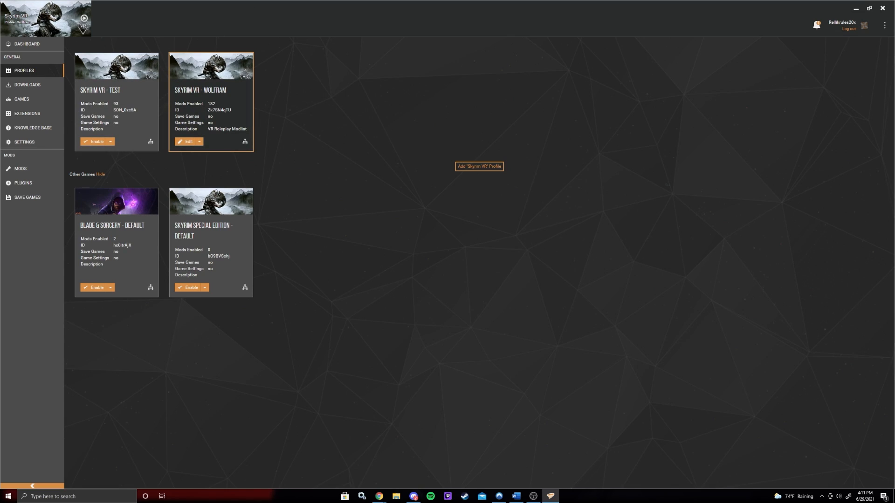
key(alt+Tab)
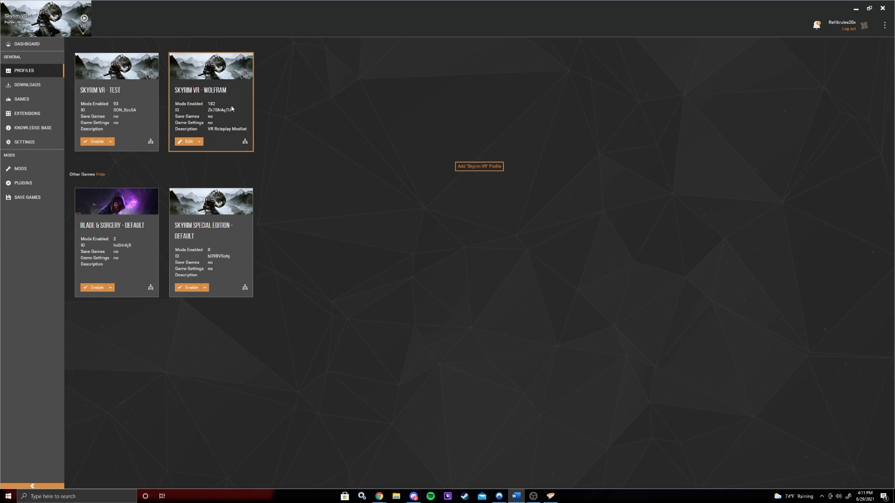
- Browse the installed extensions list, then the Browse Extensions dialog, and close the dialog
click(44, 115)
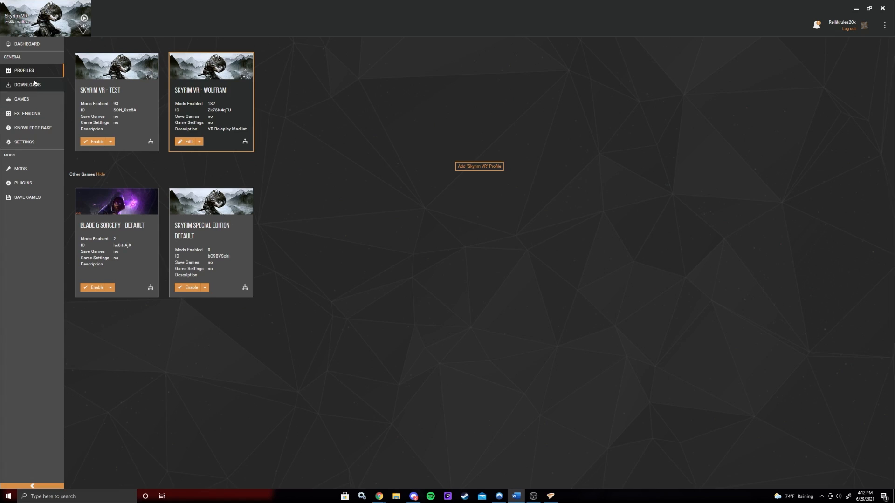
scroll(304, 190, down, 20)
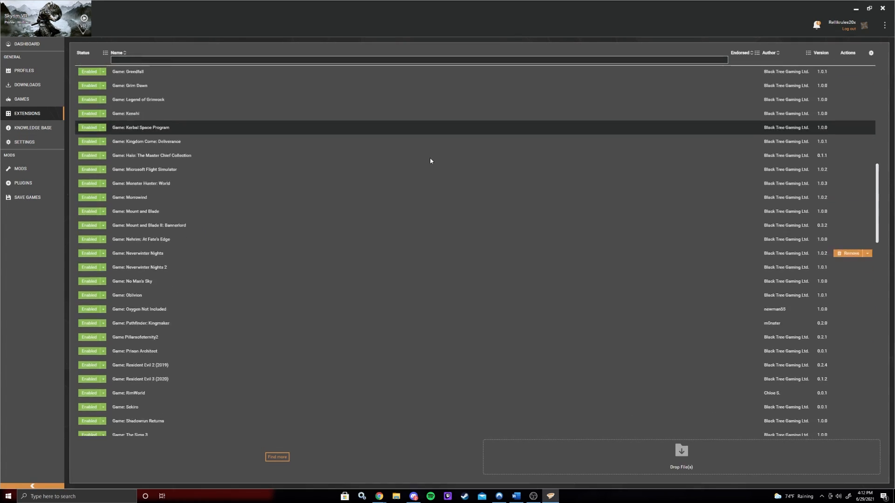
scroll(191, 341, down, 3)
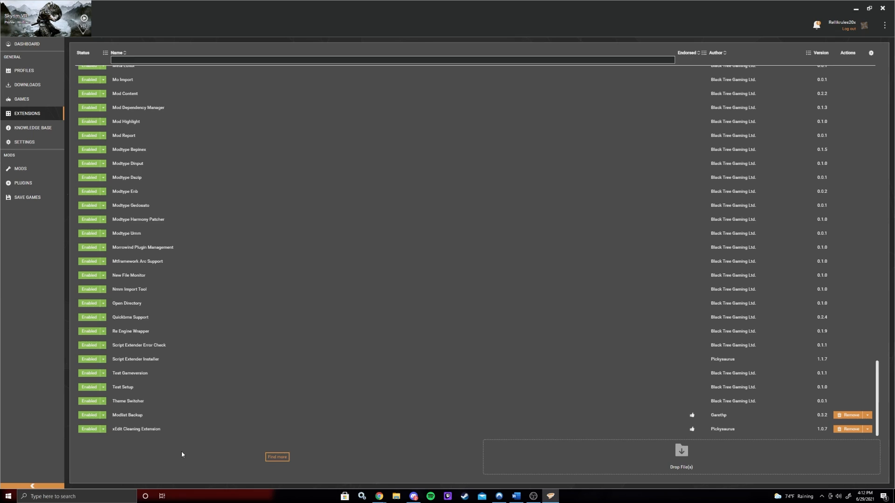
click(280, 459)
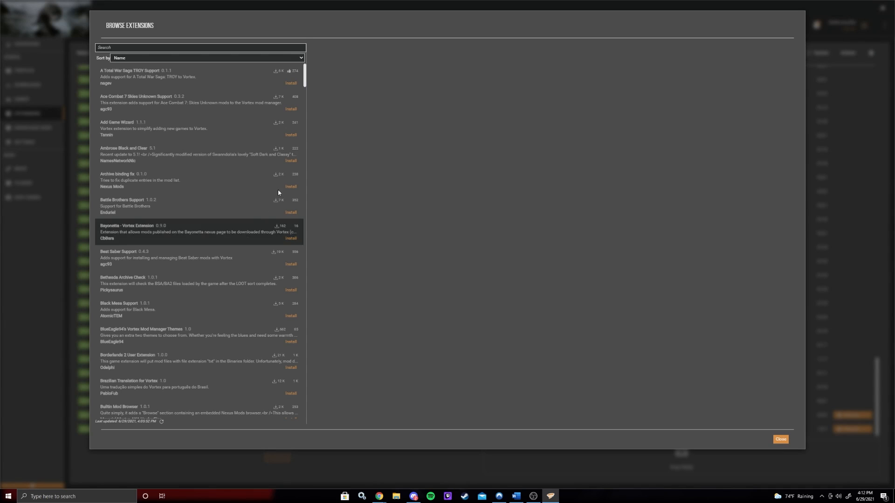
drag(306, 67, 323, 315)
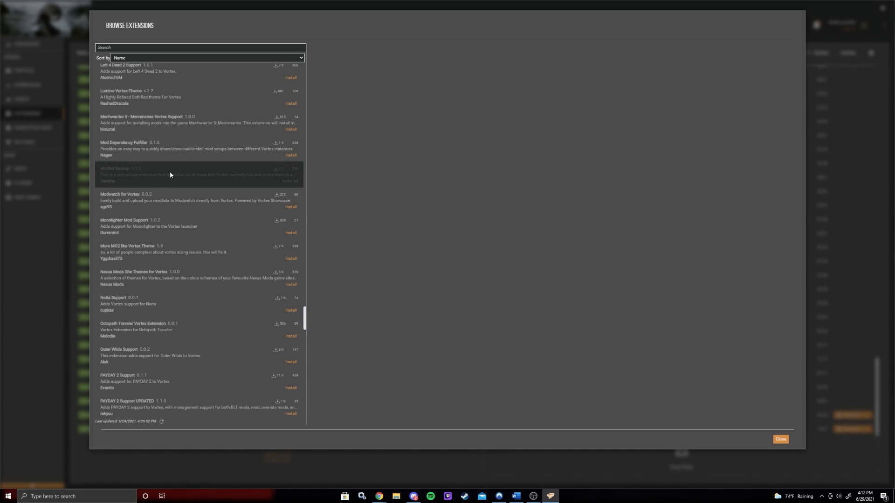
scroll(163, 172, up, 2)
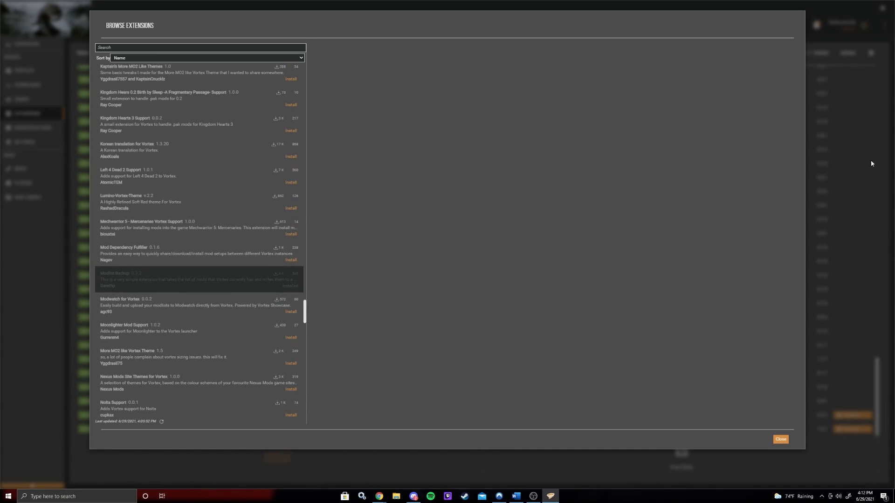
click(780, 440)
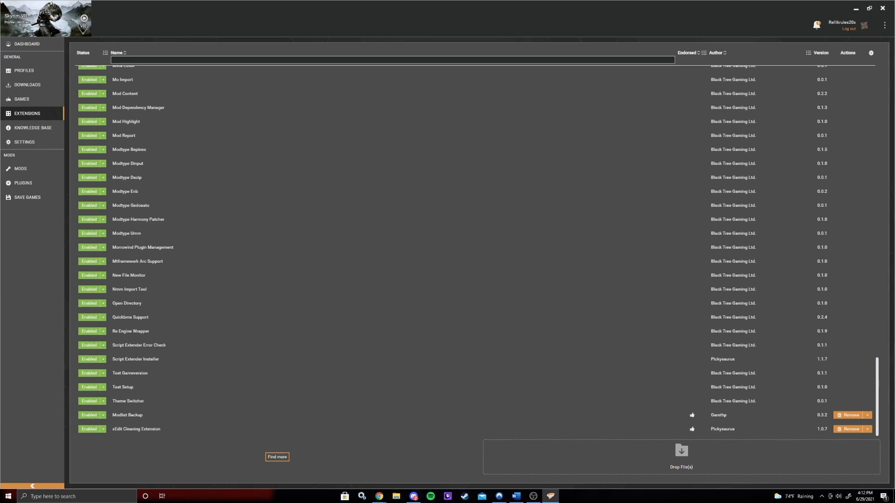
- Open the Downloads page, show all downloads, and scroll through the downloaded archives
click(35, 85)
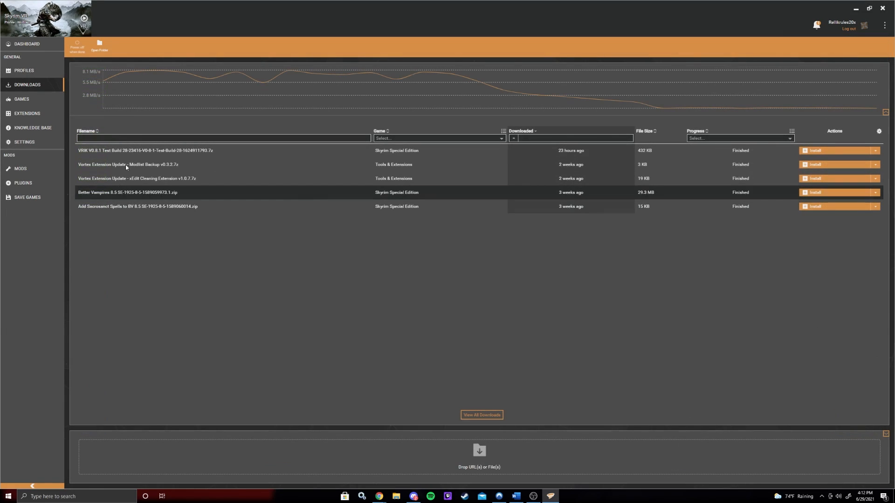
click(482, 415)
scroll(479, 261, down, 10)
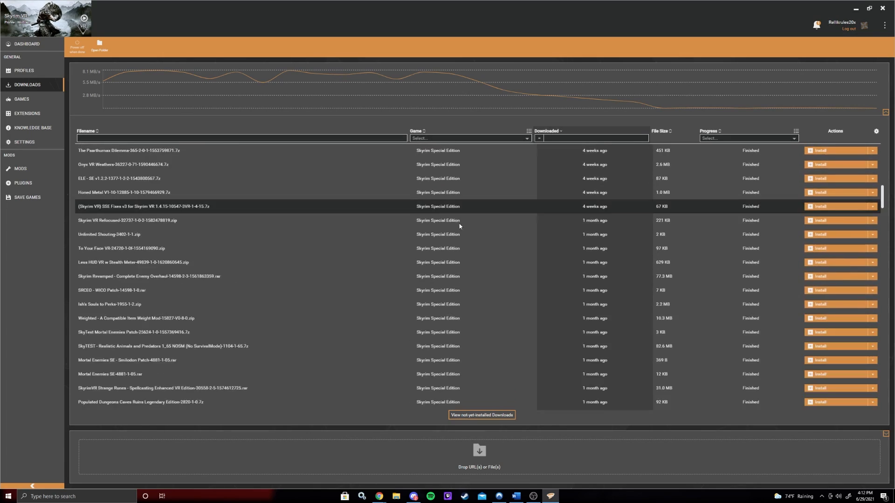
scroll(479, 264, up, 15)
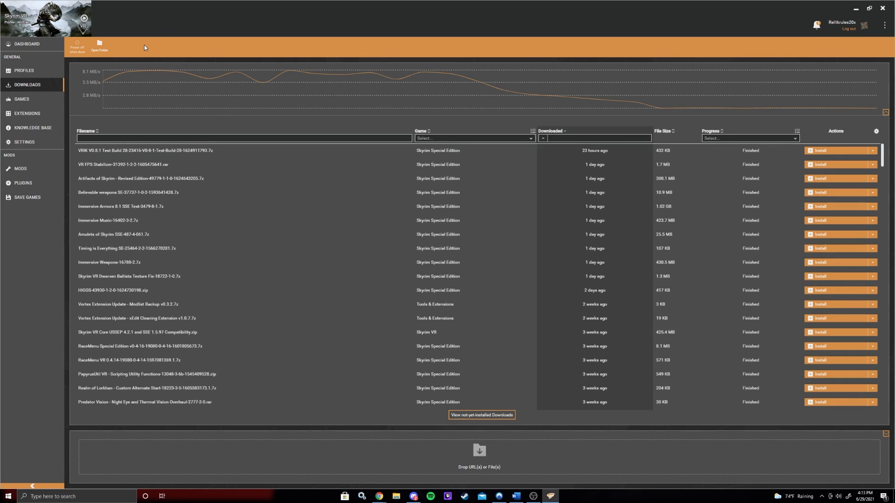
scroll(327, 261, down, 15)
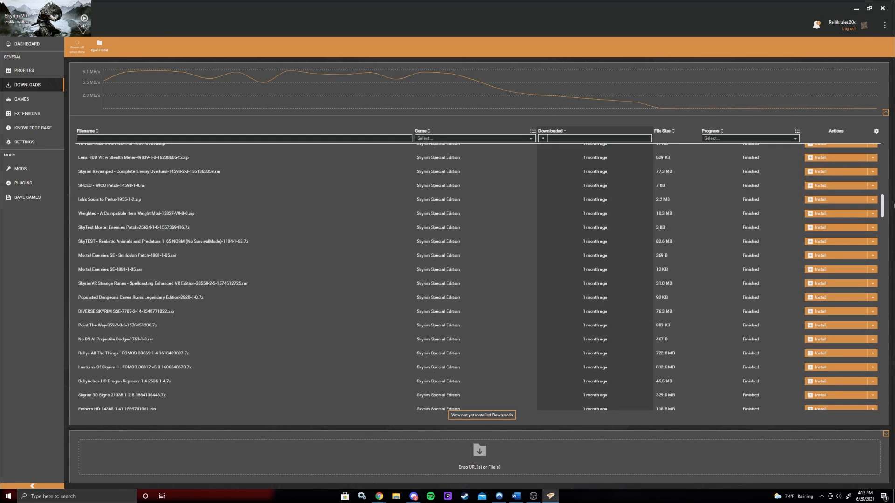
drag(882, 206, 806, 139)
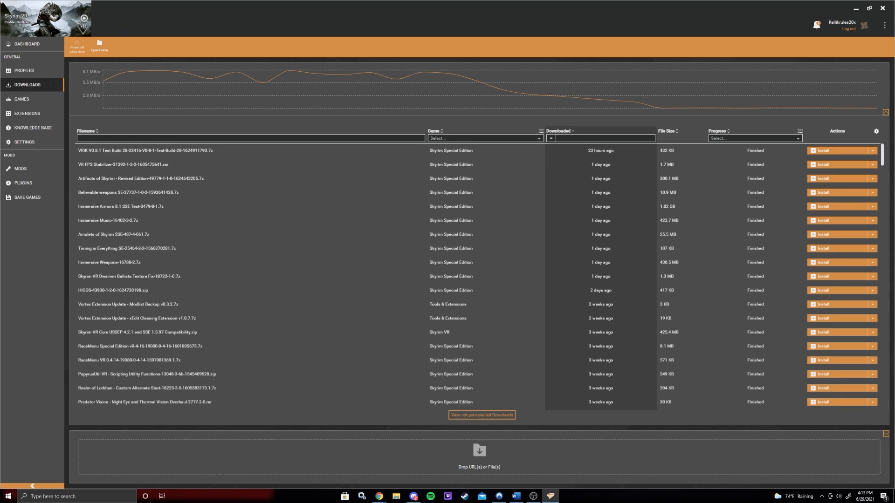
- Open Settings and view the Mods and Download tabs
click(33, 143)
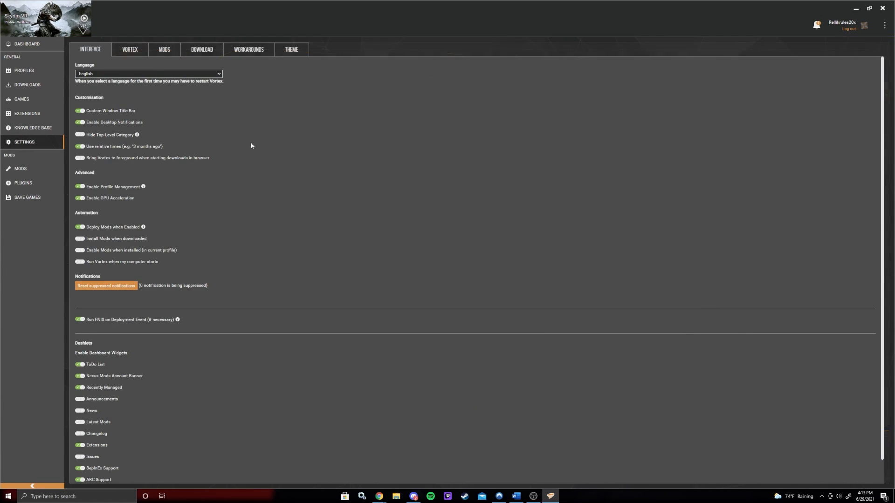
click(161, 48)
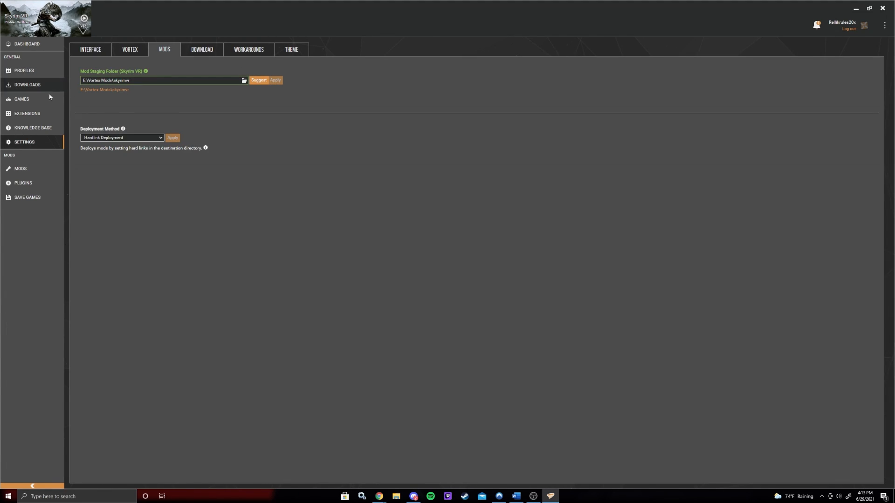
click(218, 48)
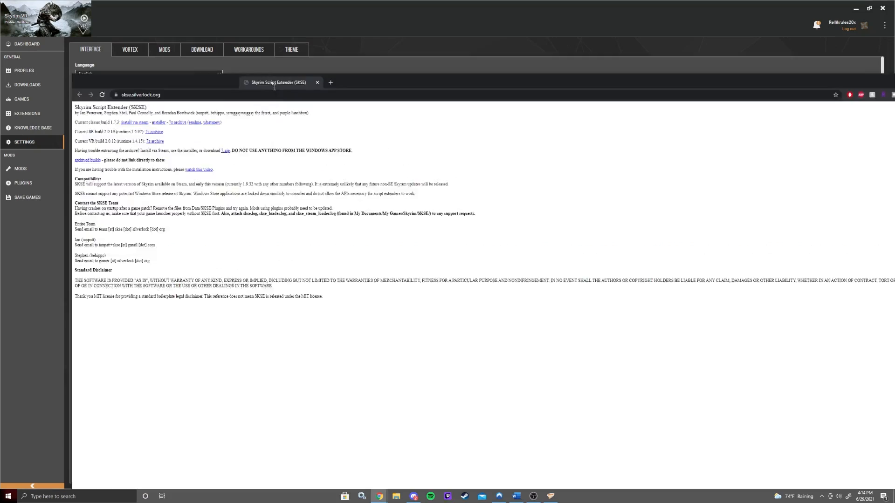
- Maximize the Skyrim Script Extender website and highlight the Current VR build 2.0.12 line
drag(294, 88, 294, 7)
click(102, 18)
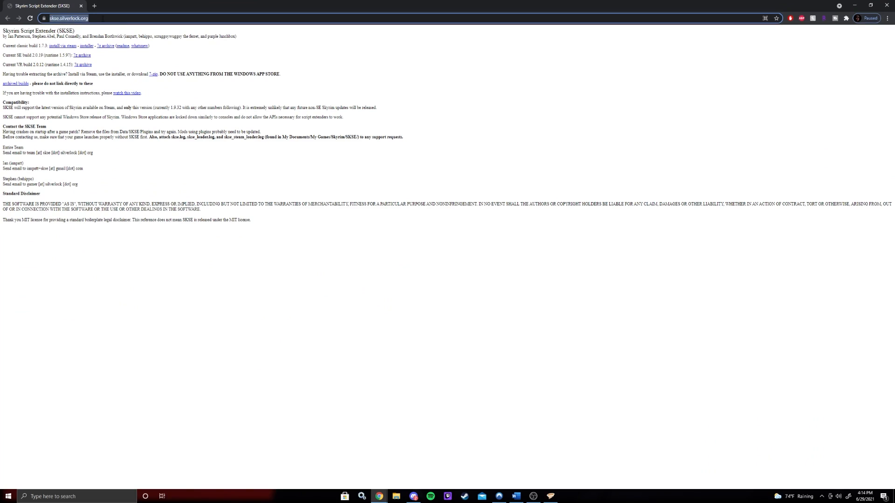
click(121, 21)
click(14, 64)
drag(6, 64, 47, 66)
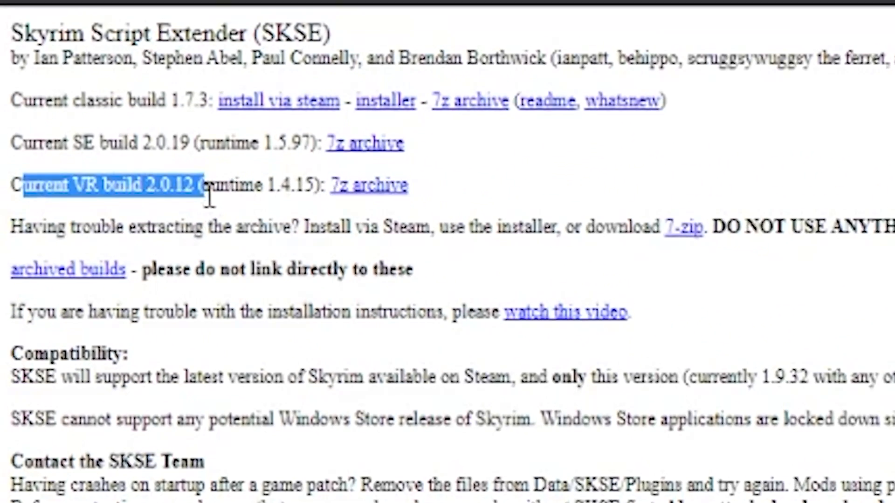
click(7, 77)
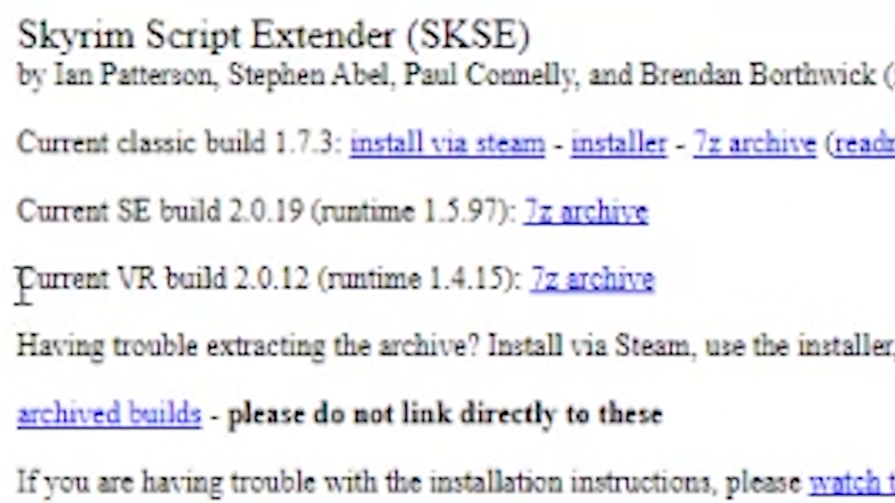
drag(22, 285, 296, 286)
click(304, 280)
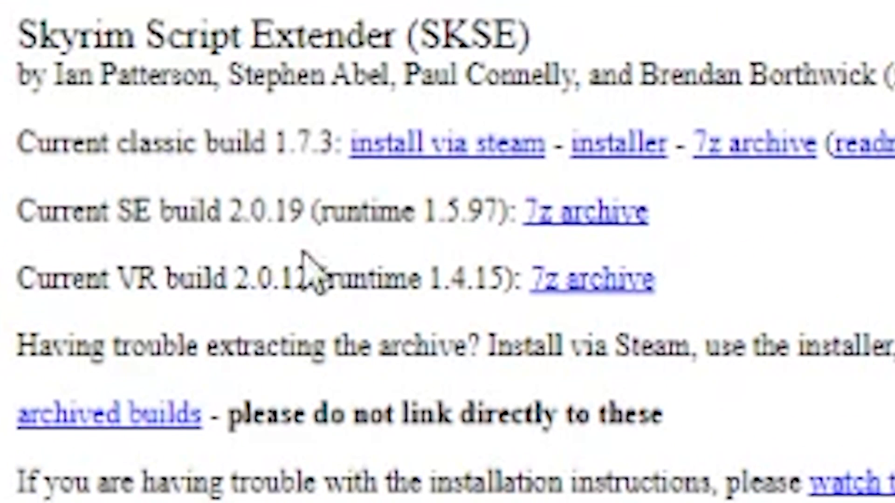
- Highlight the classic build and SE build version lines on the SKSE page
drag(84, 146, 276, 153)
click(216, 150)
drag(118, 145, 242, 143)
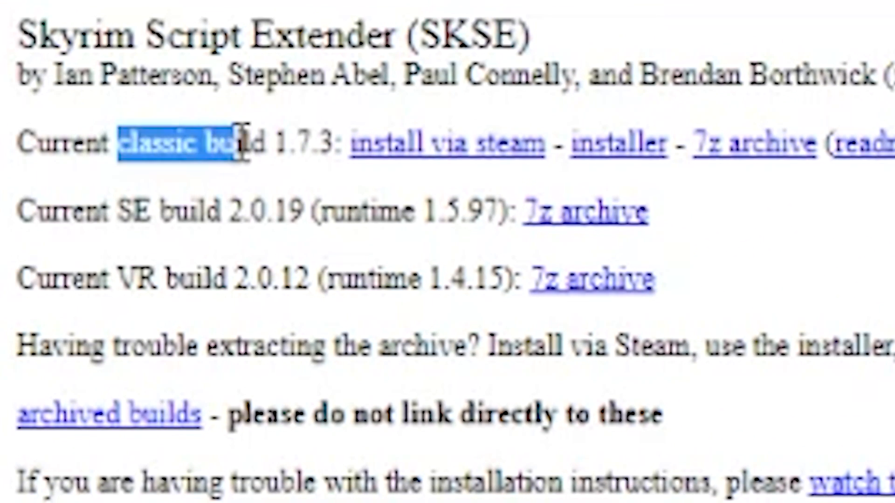
click(242, 143)
drag(108, 139, 274, 129)
click(274, 130)
drag(116, 211, 255, 192)
click(255, 192)
drag(117, 212, 316, 219)
click(322, 217)
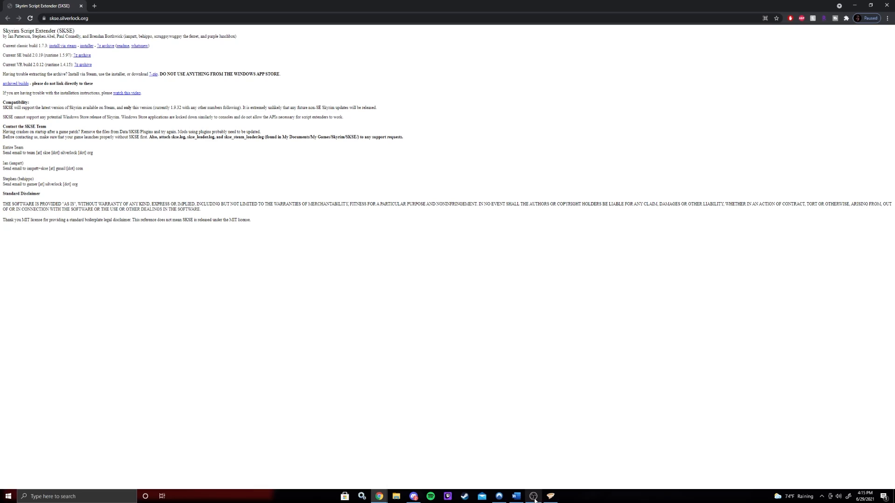
- Download the 7z archive for the SKSE Current VR build 2.0.12
click(550, 497)
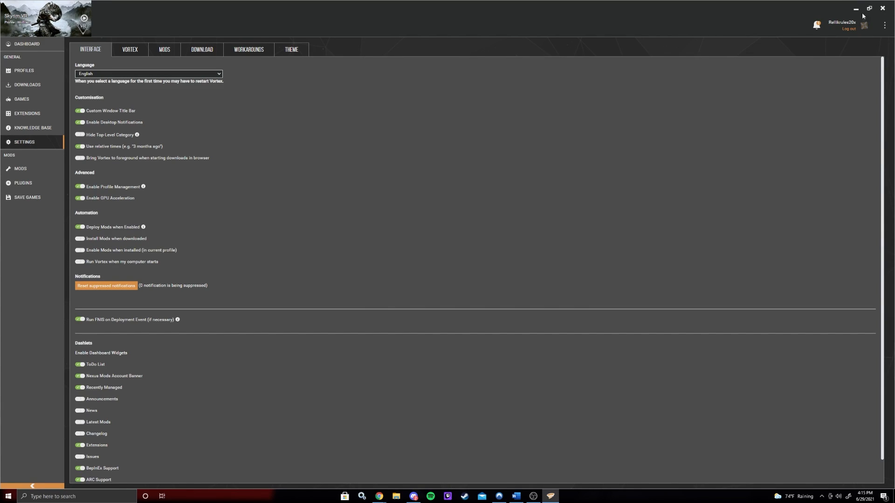
click(857, 9)
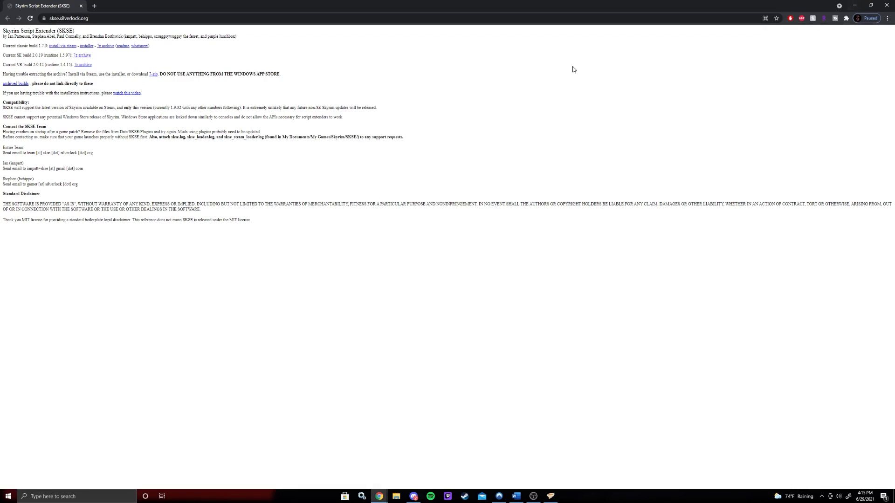
drag(12, 55, 32, 64)
click(19, 56)
click(19, 60)
click(33, 65)
click(33, 63)
double_click(33, 64)
click(34, 72)
drag(2, 64, 31, 64)
click(36, 65)
click(85, 65)
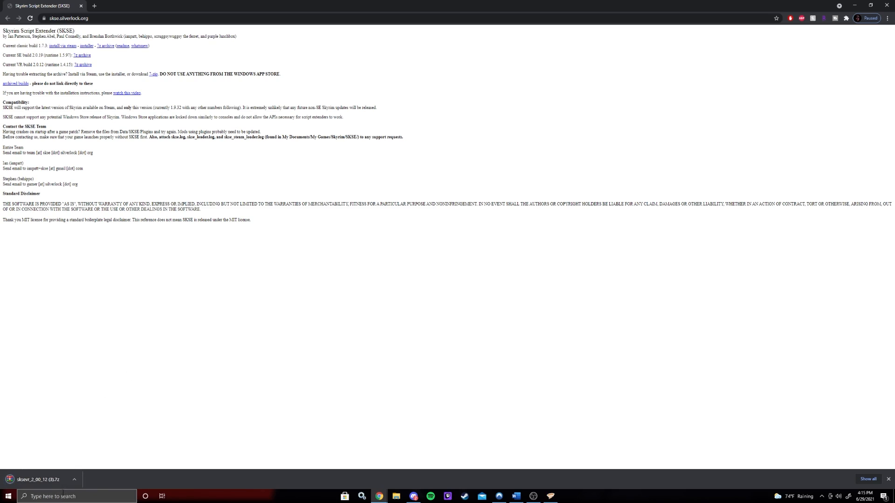
- Open the downloaded sksevr_2_00_12 archive in 7-Zip
click(53, 484)
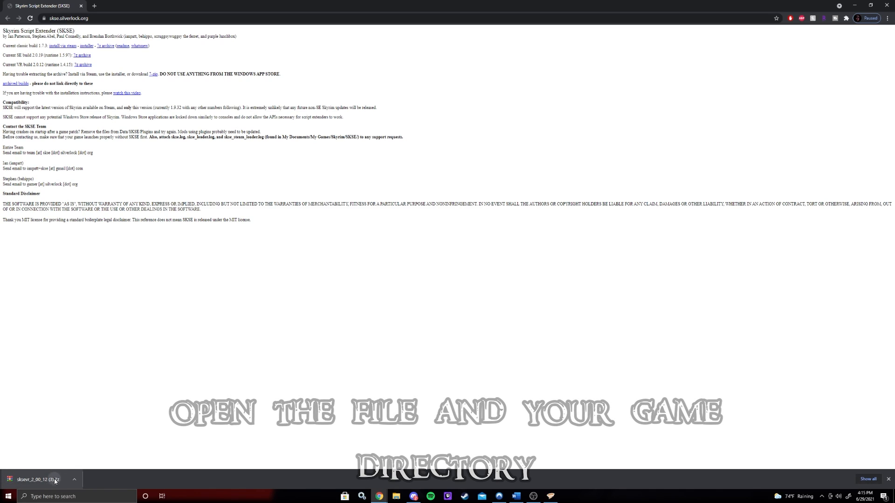
drag(167, 209, 120, 130)
double_click(61, 197)
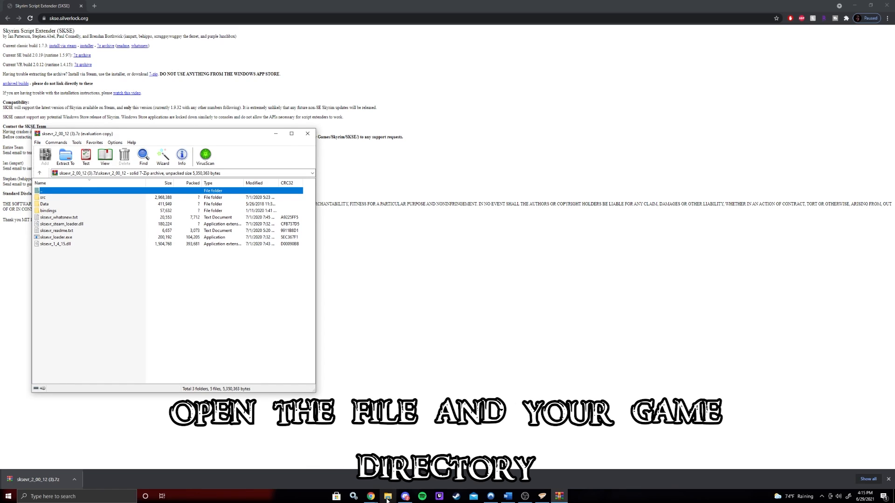
- Open File Explorer and browse to the SkyrimVR folder under Games (E:) > SteamLibrary > steamapps > common
click(388, 497)
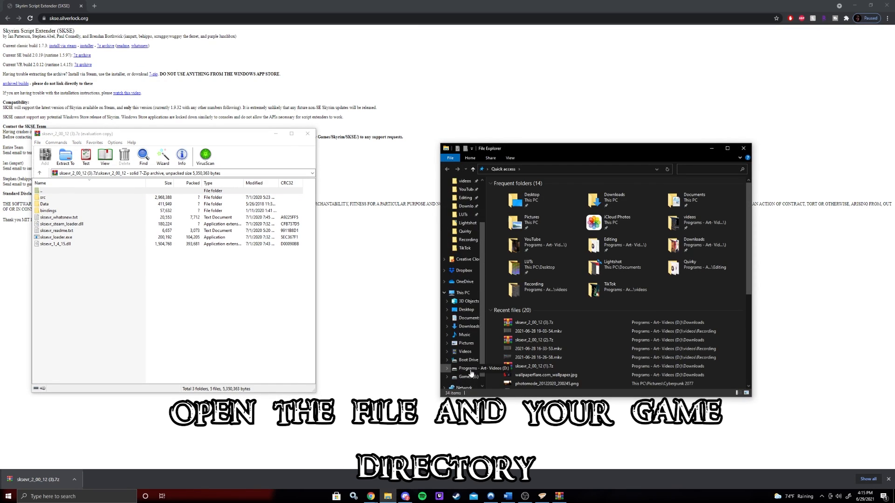
click(468, 377)
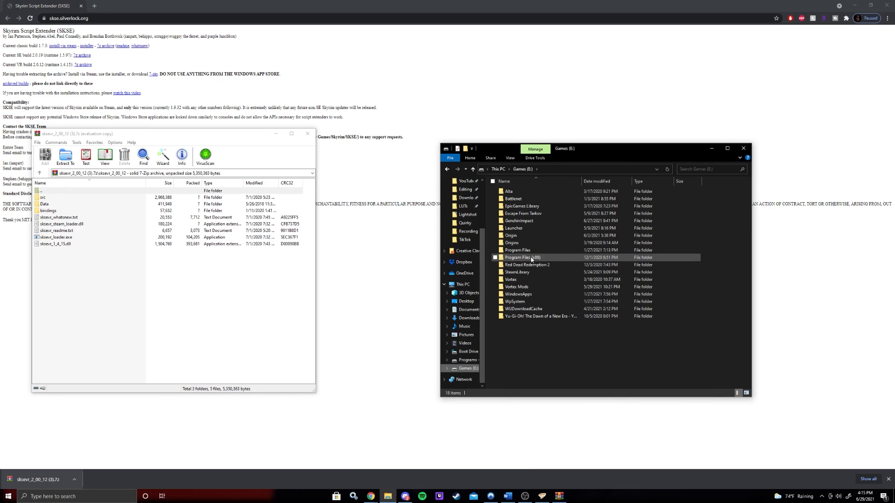
double_click(518, 272)
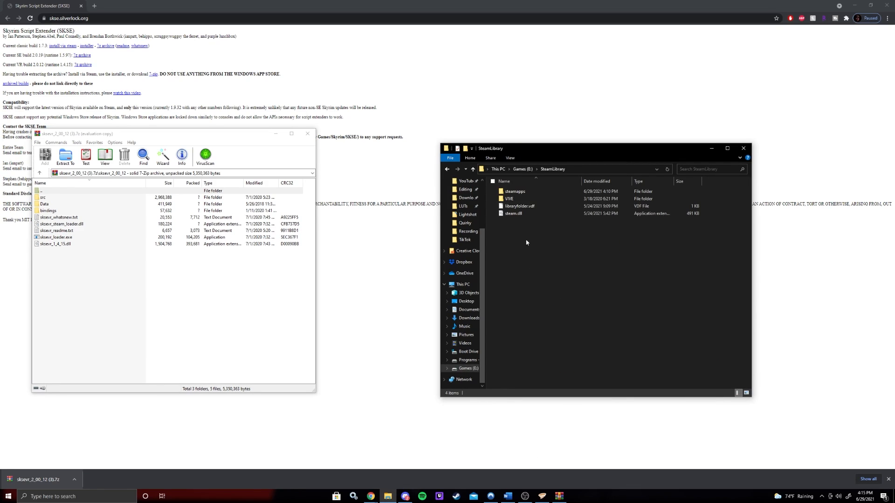
double_click(515, 191)
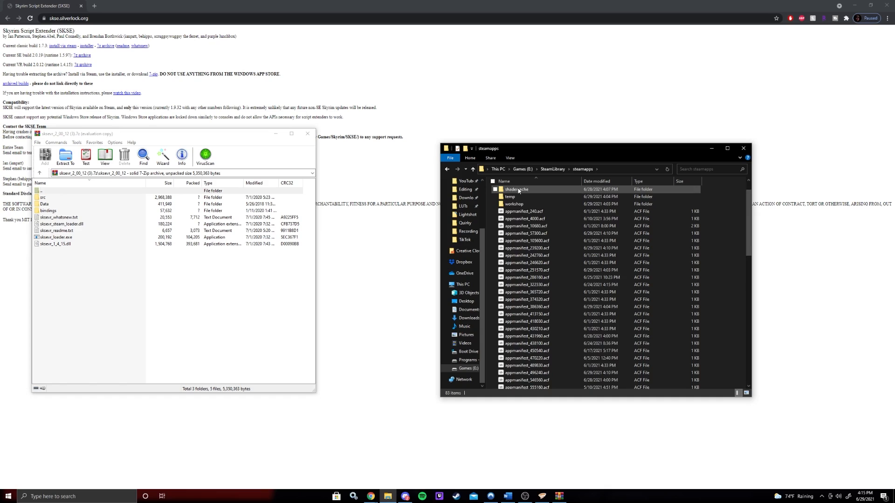
scroll(518, 190, up, 1)
double_click(519, 191)
scroll(552, 321, down, 9)
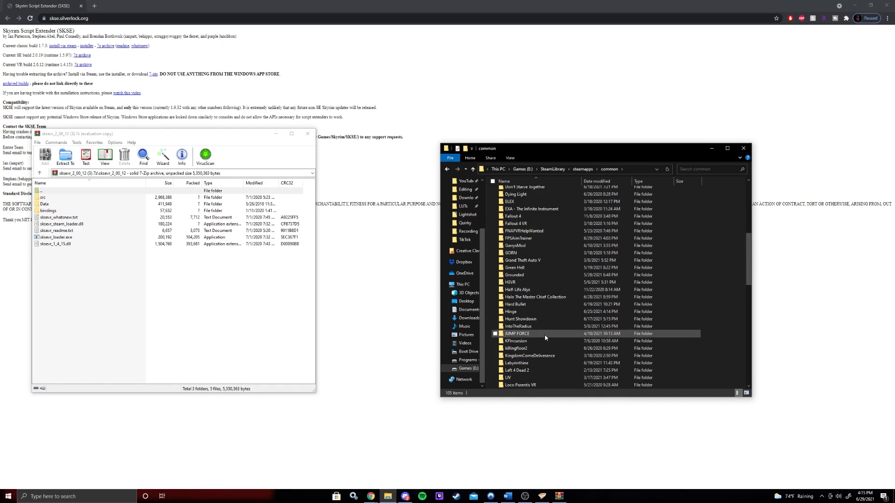
scroll(541, 354, down, 9)
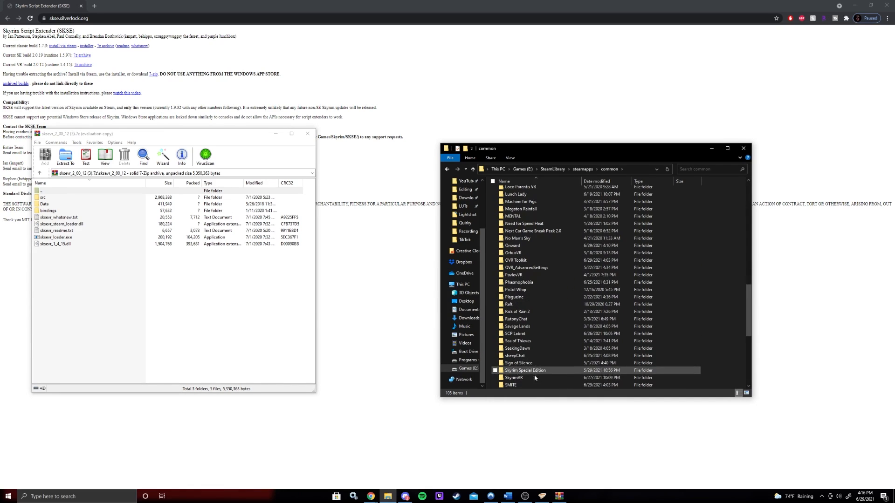
double_click(522, 377)
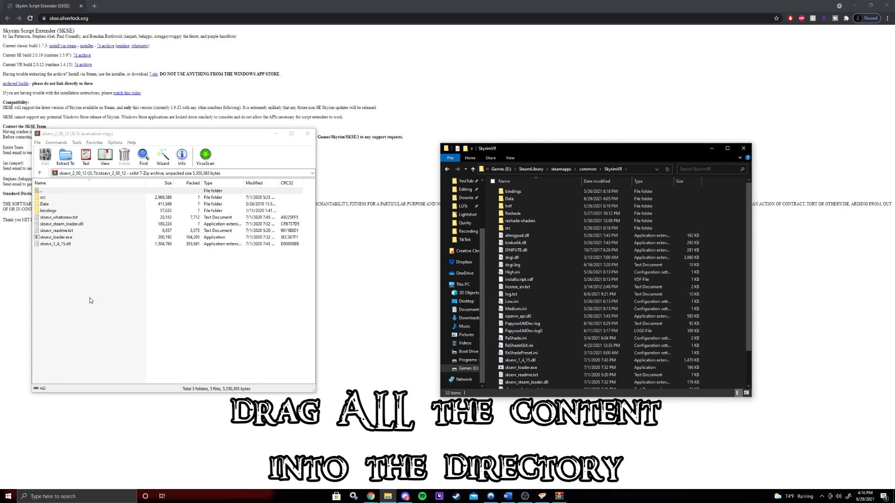
- Select all contents of the SKSE archive and copy them into the SkyrimVR game folder
drag(90, 300, 70, 195)
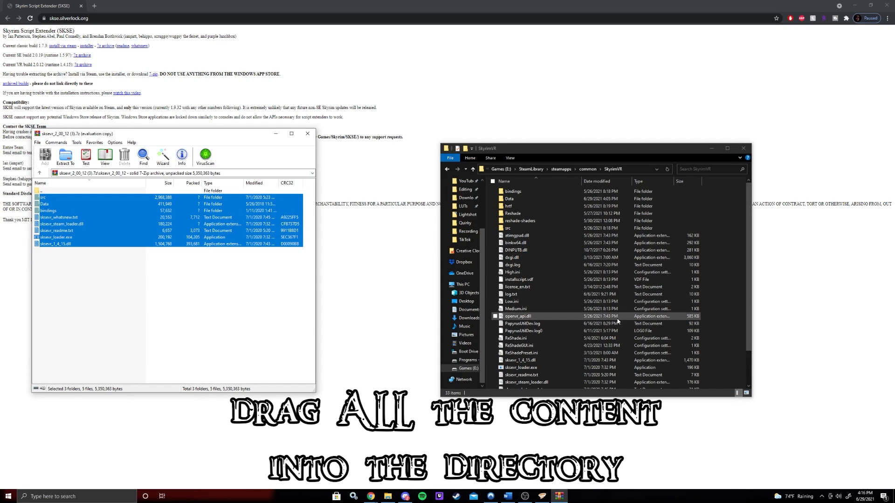
scroll(606, 273, down, 2)
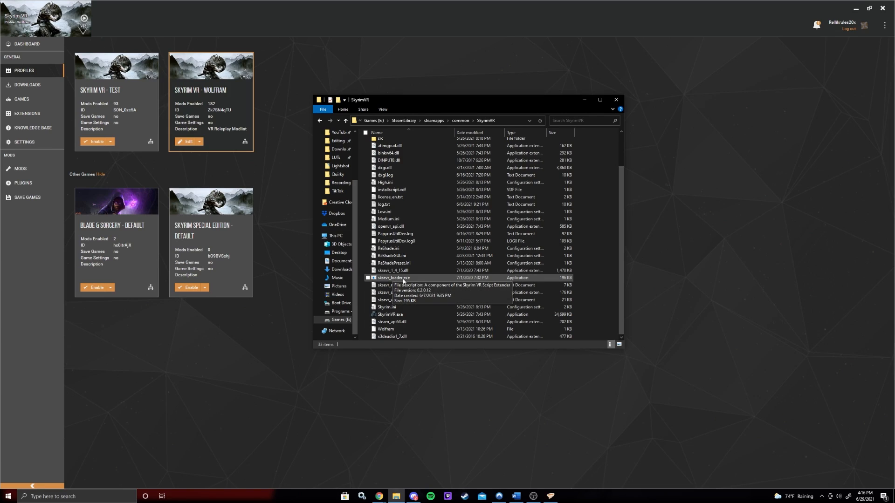
- Create a desktop shortcut for sksevr_loader.exe in the SkyrimVR folder
right_click(412, 281)
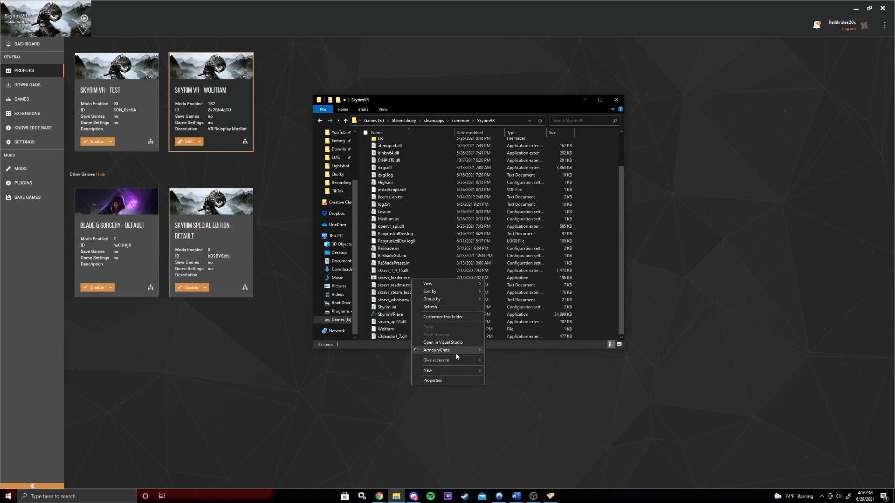
click(391, 278)
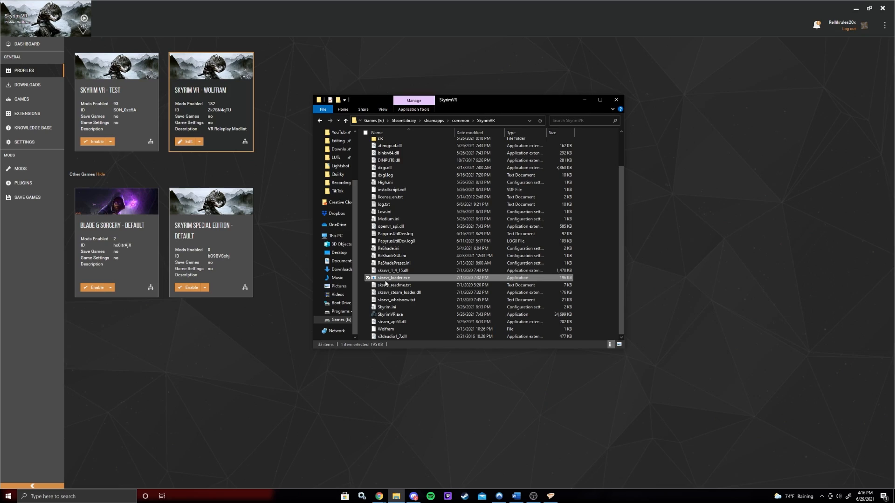
right_click(385, 280)
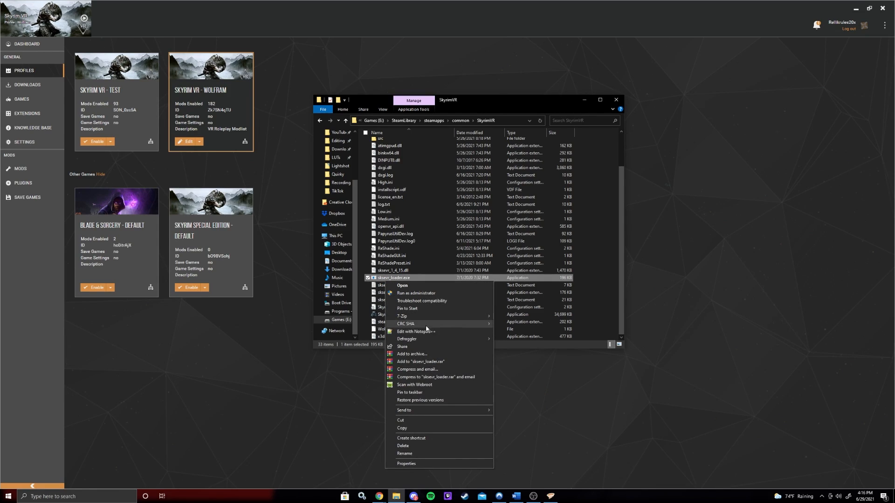
mouse_move(466, 410)
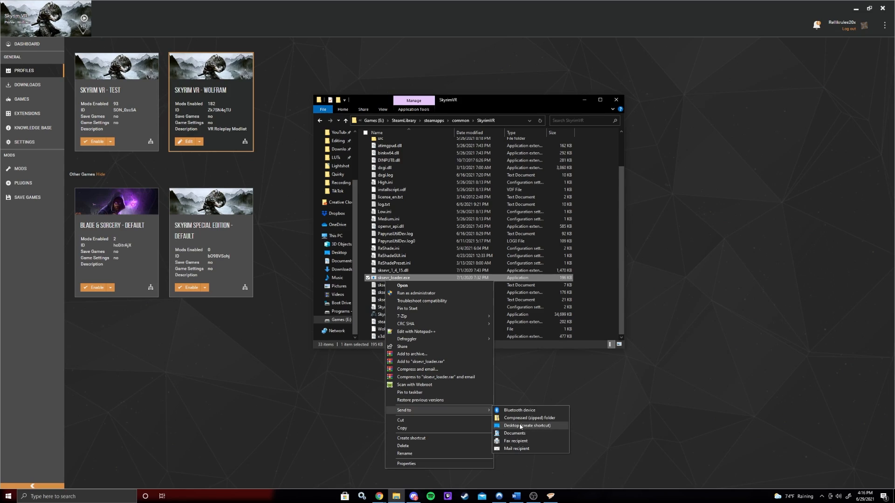
click(520, 426)
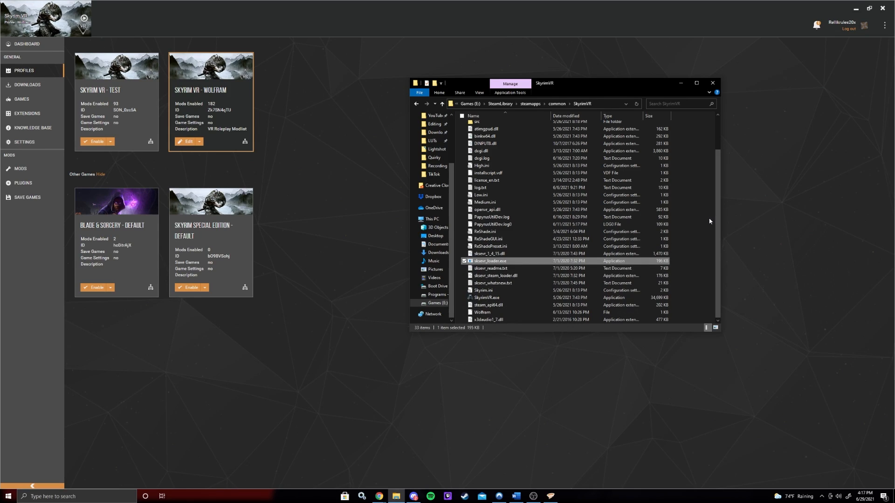
- Return to the Vortex dashboard and add a new tool named SKSEVR
click(678, 84)
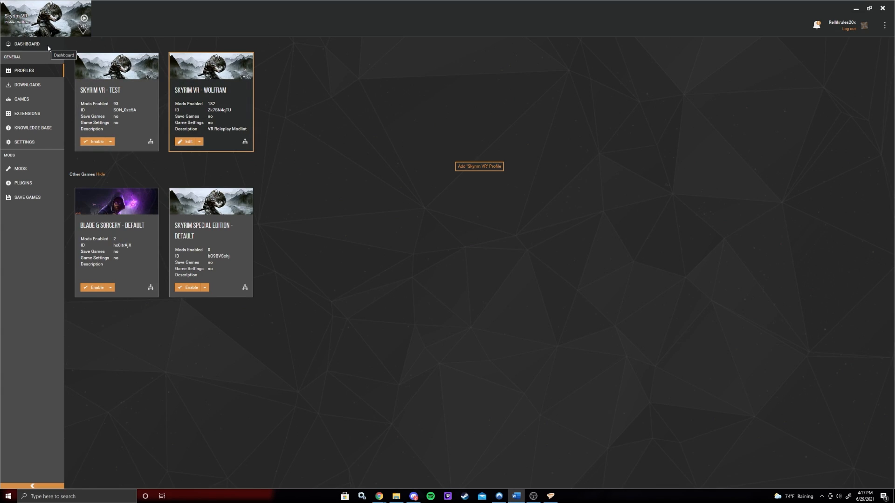
click(24, 44)
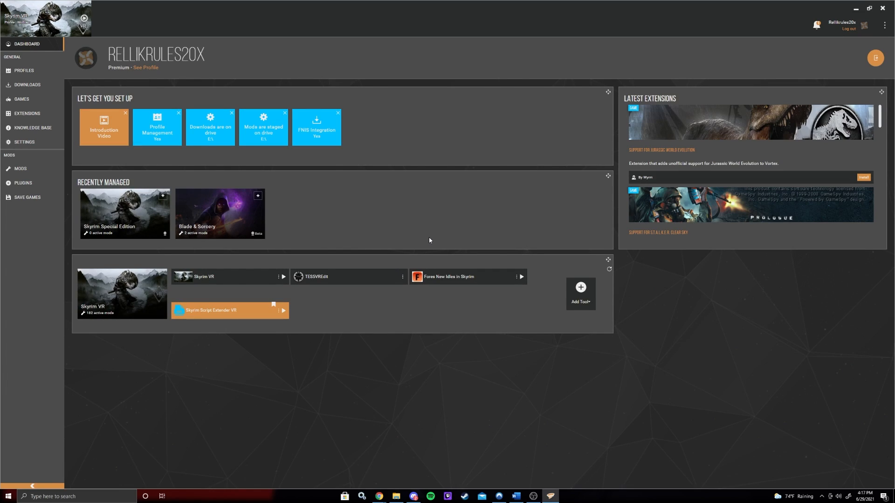
click(577, 292)
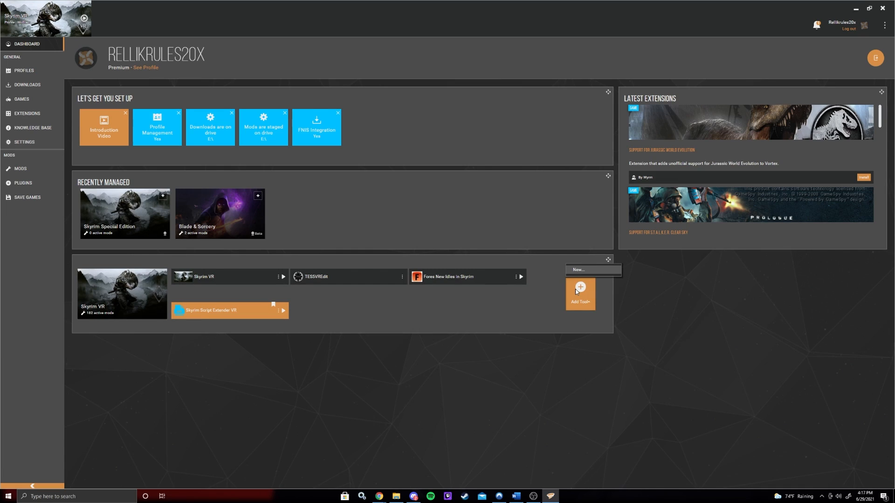
click(580, 270)
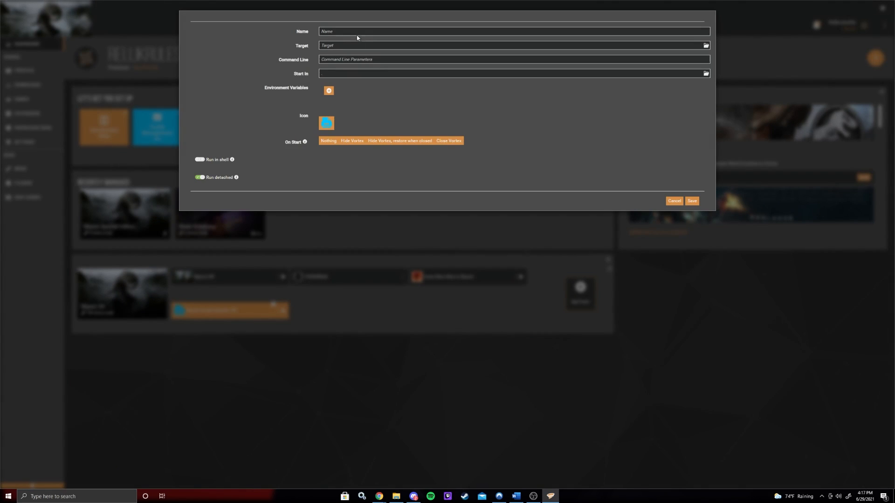
click(351, 31)
text(SKS)
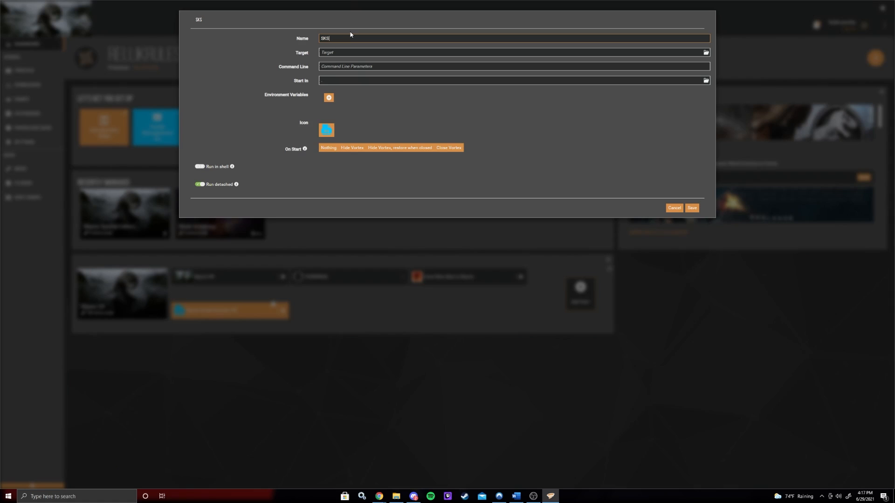
text(EVR)
- Set the SKSEVR tool's target to sksevr_loader.exe in the SkyrimVR folder and save the tool
click(706, 52)
scroll(380, 82, down, 3)
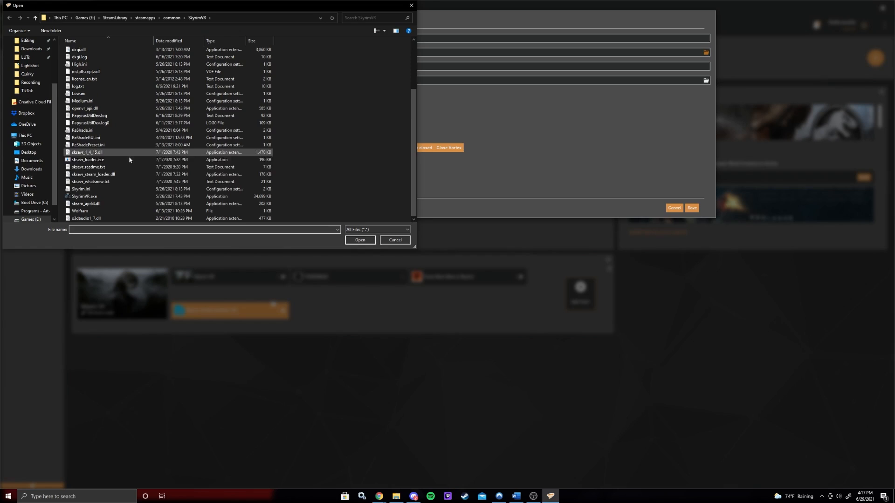
click(89, 159)
click(360, 240)
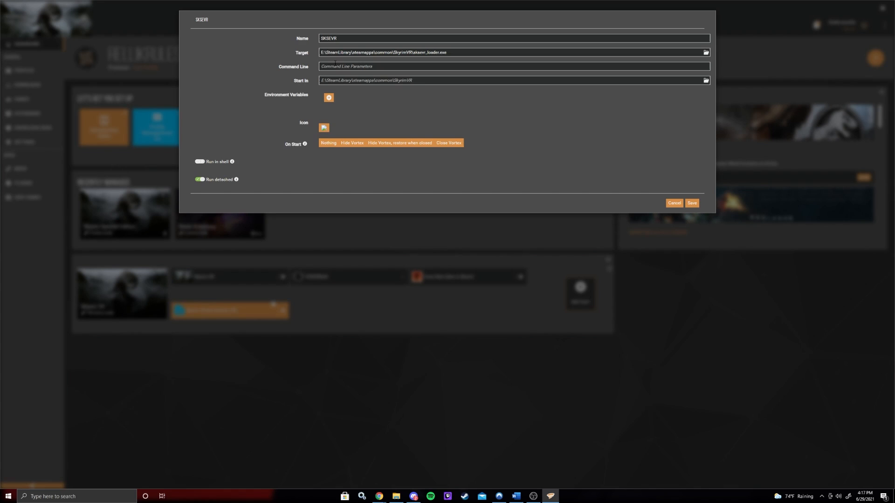
click(412, 69)
click(346, 109)
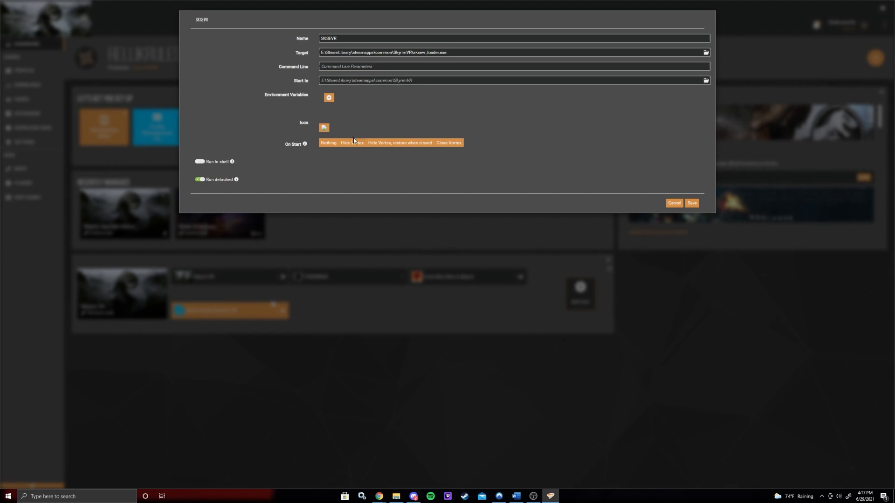
click(324, 128)
click(394, 236)
click(675, 203)
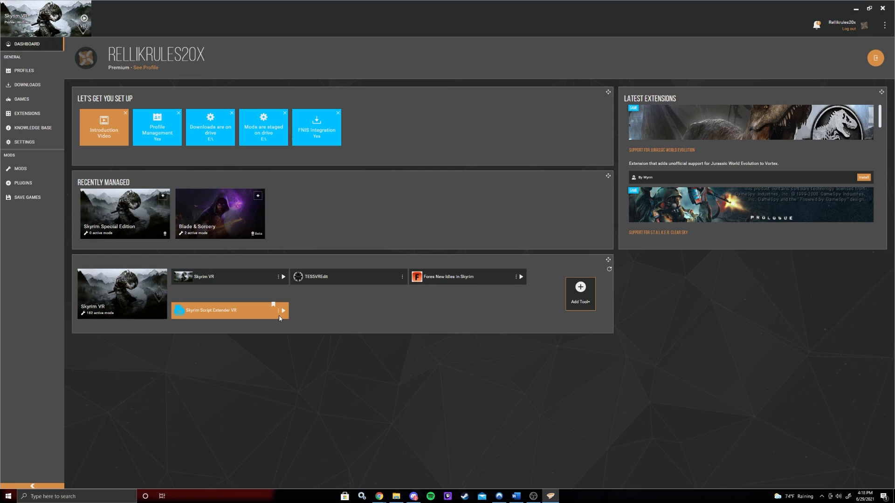
- Remove the SKSEVR tool from the dashboard
click(278, 311)
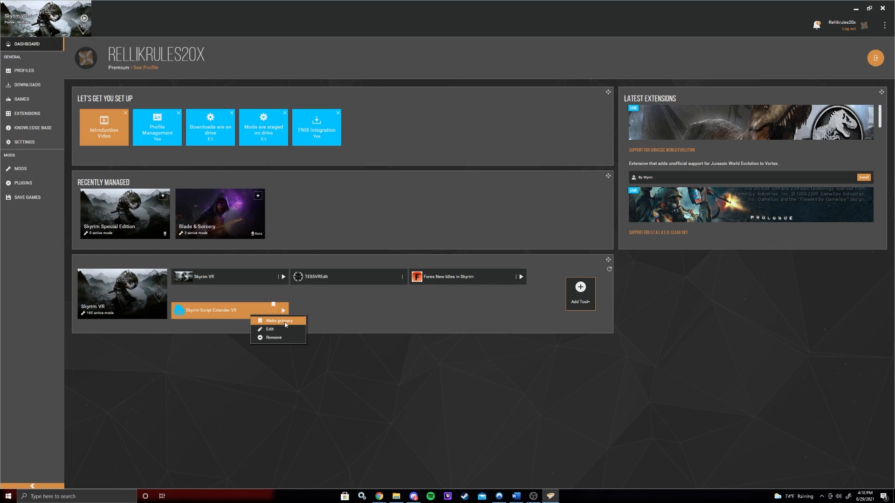
click(353, 311)
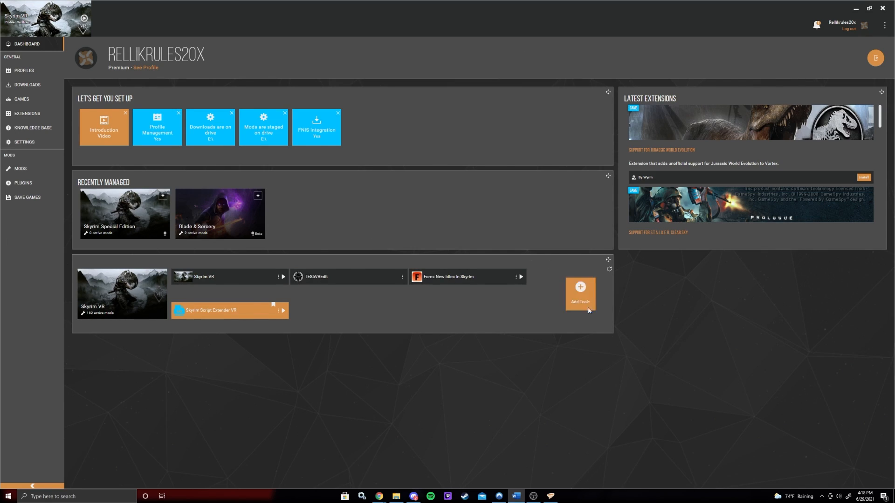
click(581, 290)
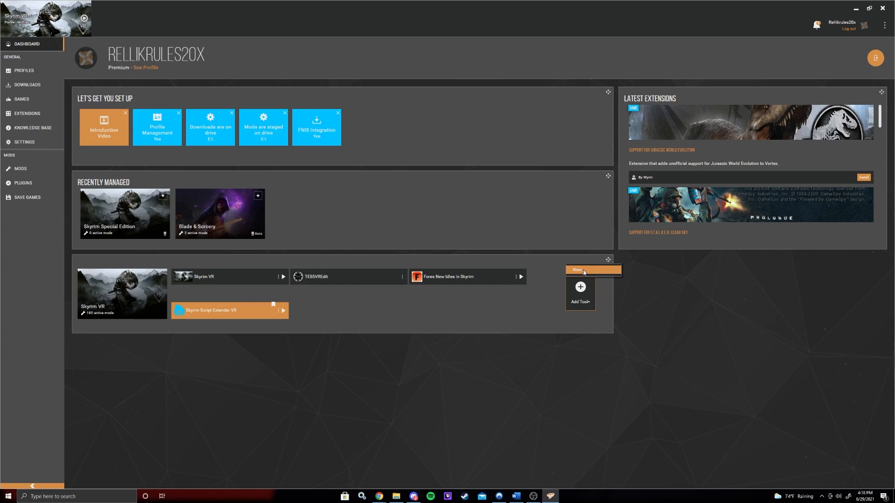
click(583, 270)
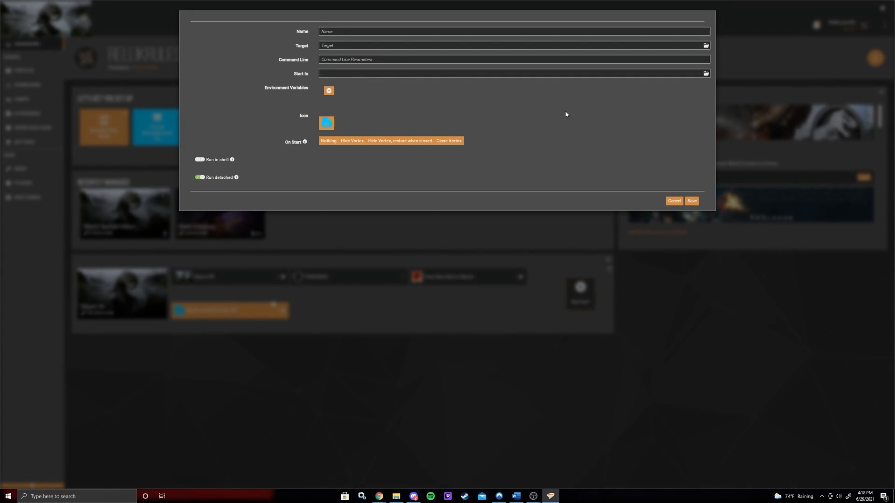
click(675, 201)
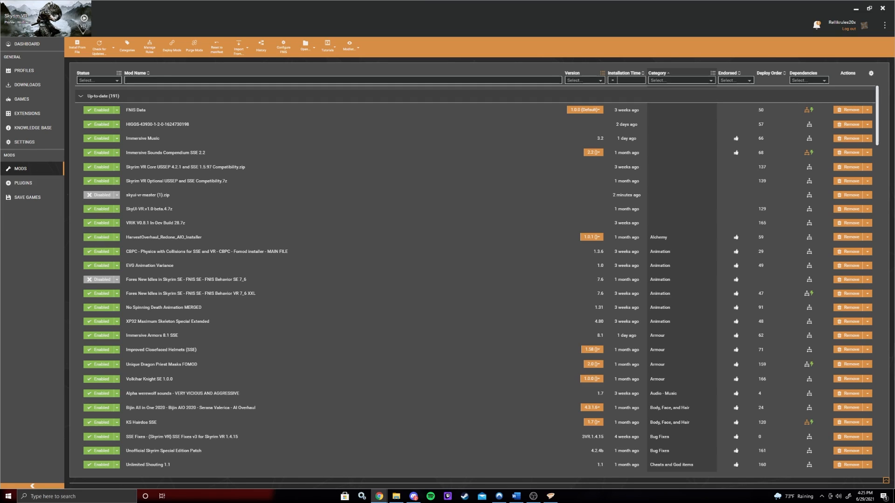
- Open the SkyUI VR v1.0-beta.4 release page on GitHub and select its web address
drag(303, 0, 378, 455)
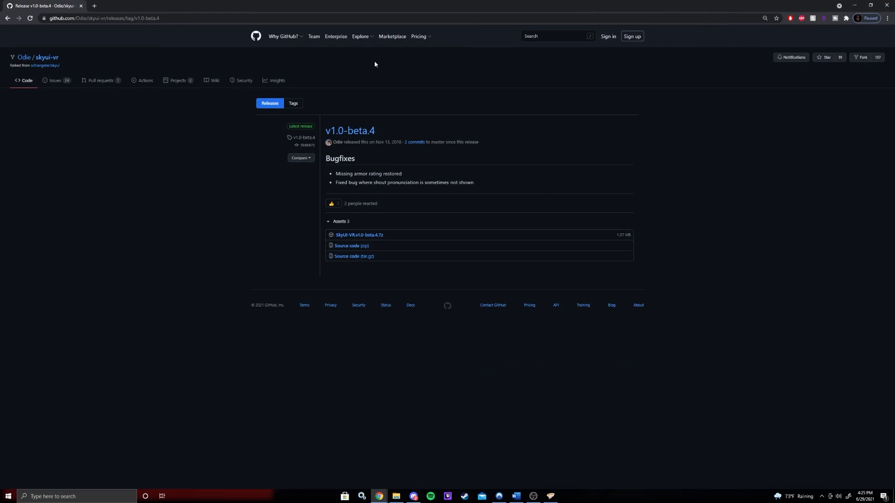
drag(164, 18, 1, 17)
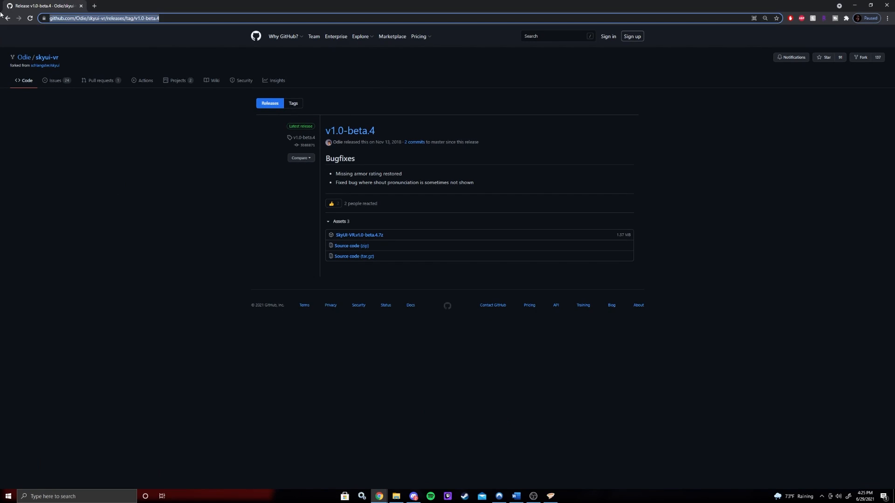
click(104, 147)
click(91, 17)
click(91, 18)
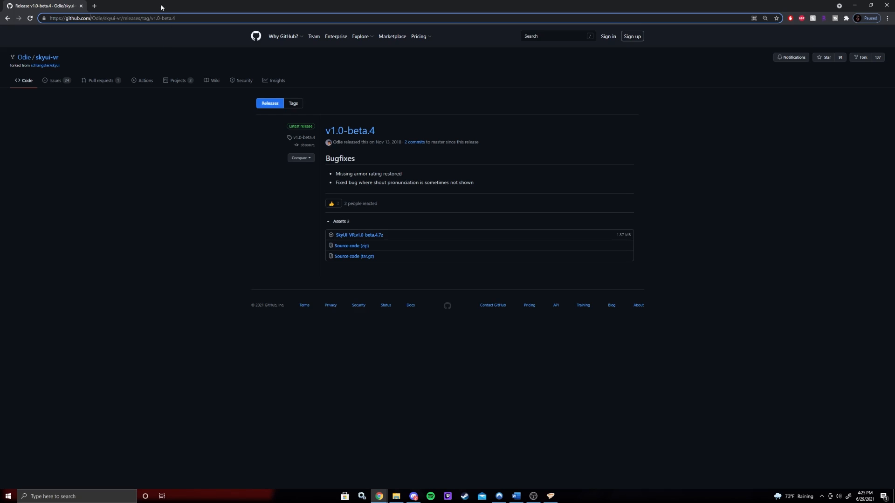
- Download the SkyUI-VR v1.0-beta.4.7z asset from the release page
click(188, 142)
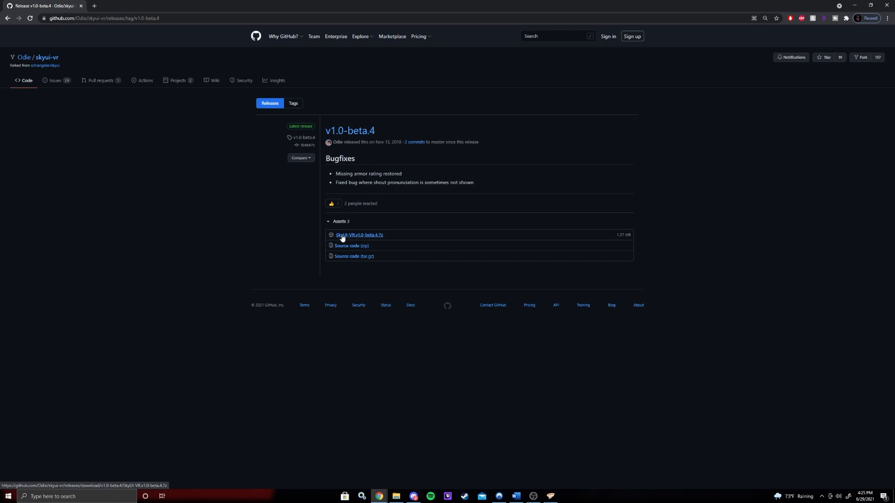
drag(384, 235, 356, 239)
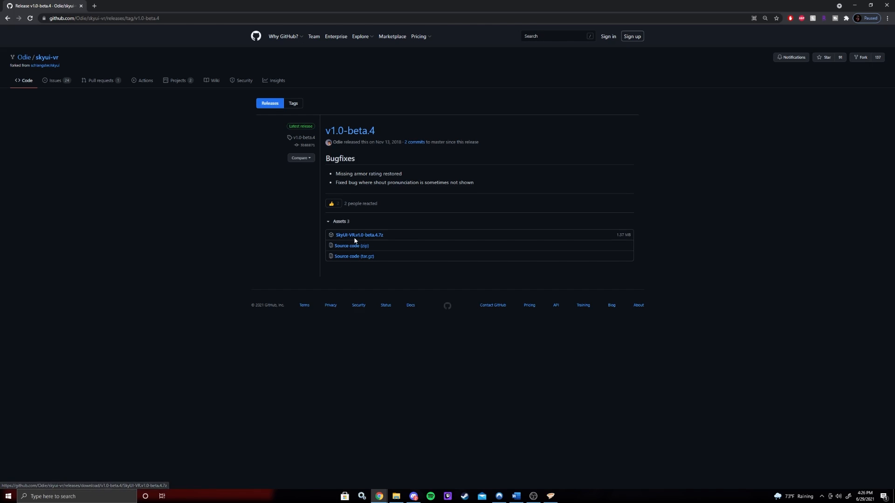
click(355, 237)
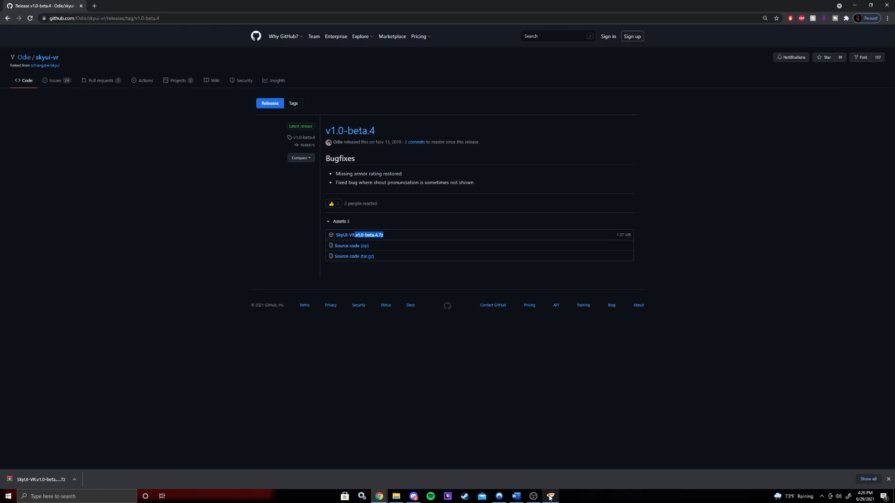
- Open Vortex's Downloads page and drop the downloaded SkyUI-VR archive onto its drop area
mouse_move(550, 498)
click(550, 455)
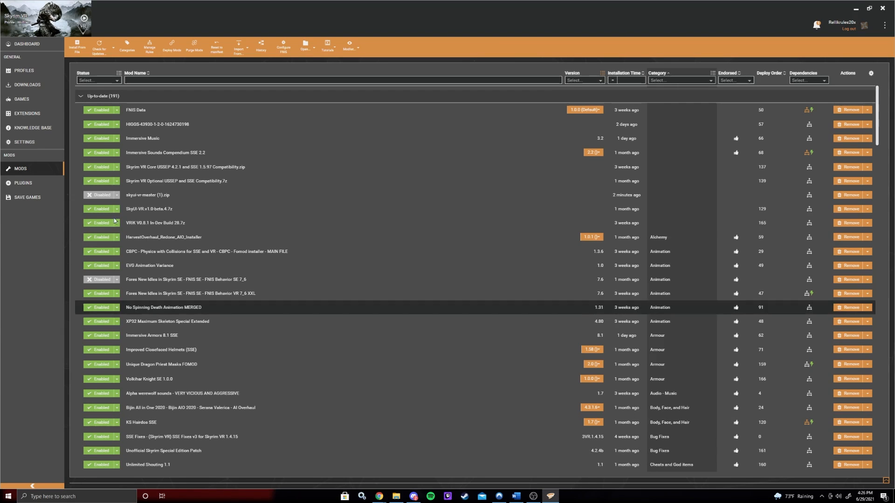
click(27, 85)
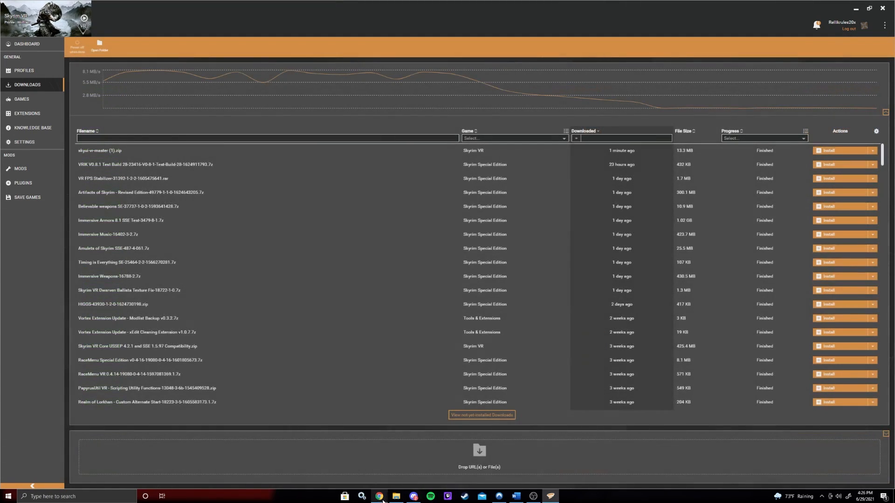
mouse_move(379, 498)
click(454, 462)
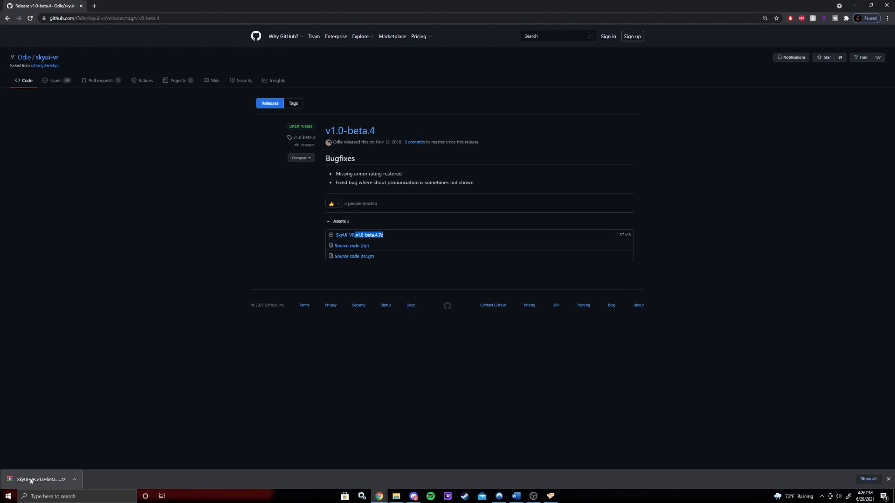
drag(30, 480, 352, 449)
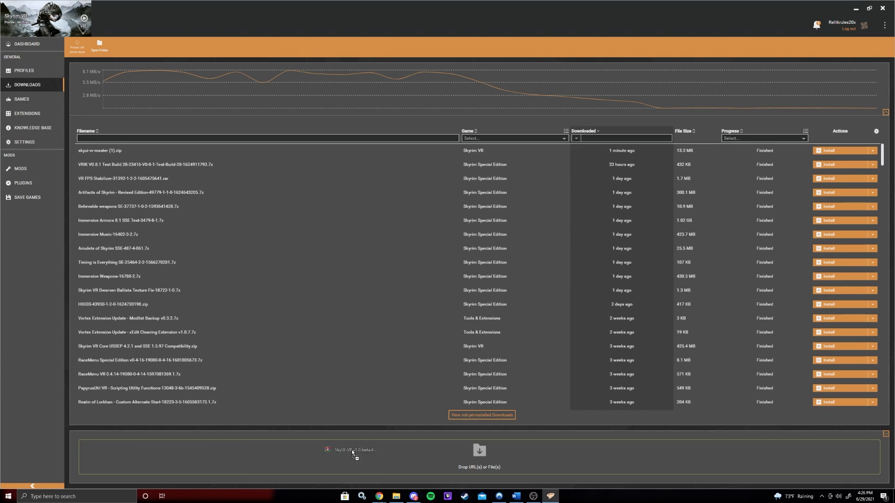
drag(488, 451, 815, 26)
- Look through the Dashboard, Profiles, Mods and Plugins pages of Vortex
scroll(292, 224, down, 15)
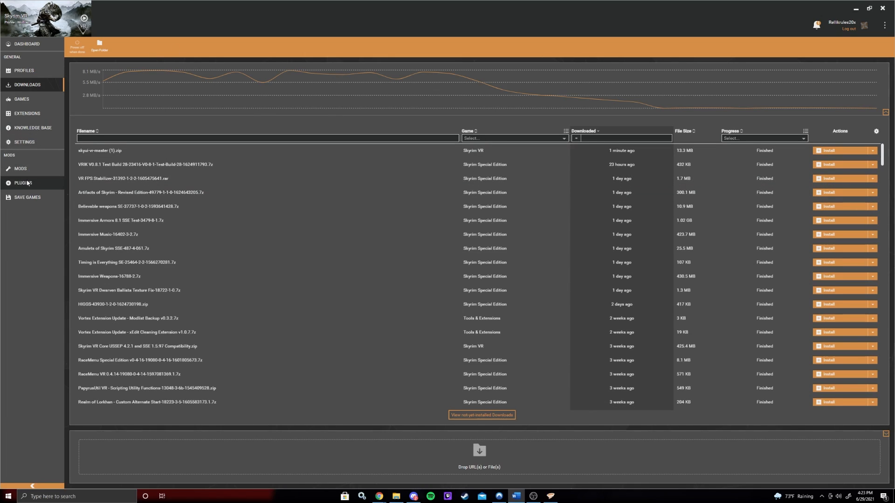
click(27, 44)
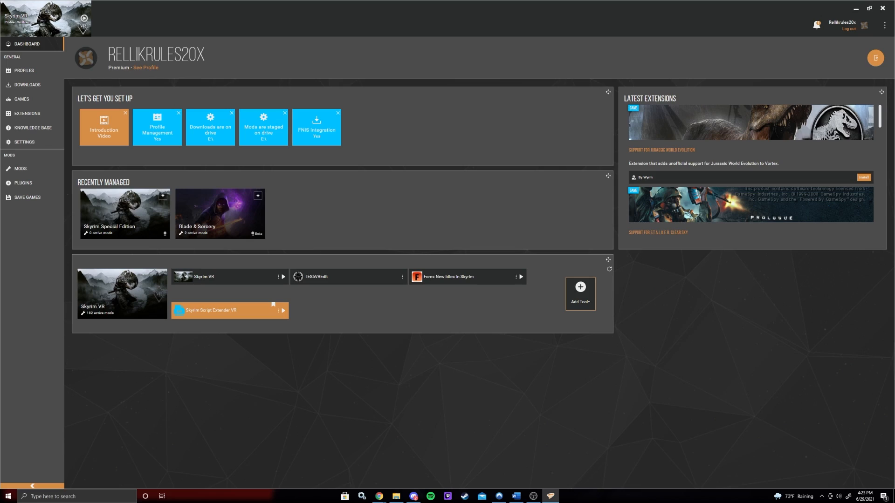
key(alt+Tab)
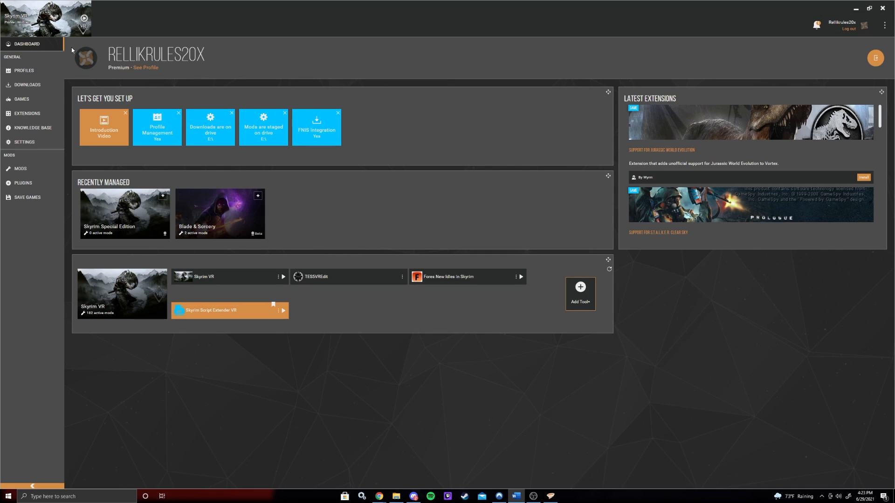
click(43, 69)
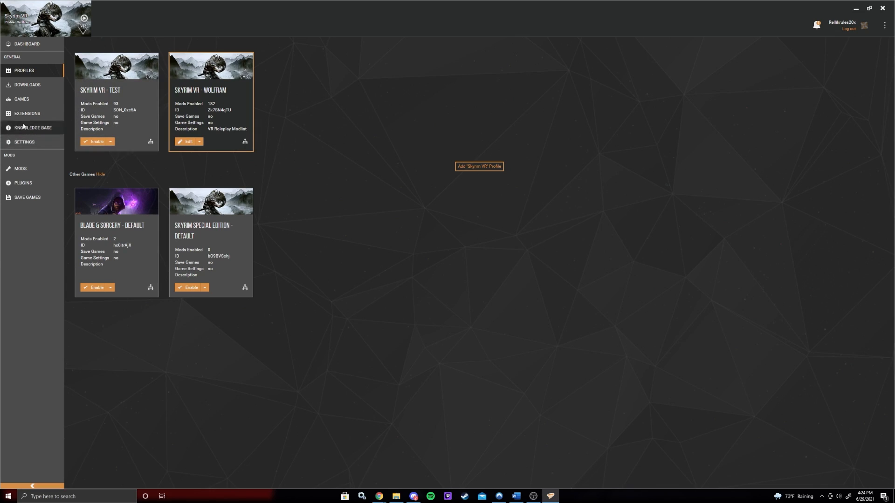
click(24, 169)
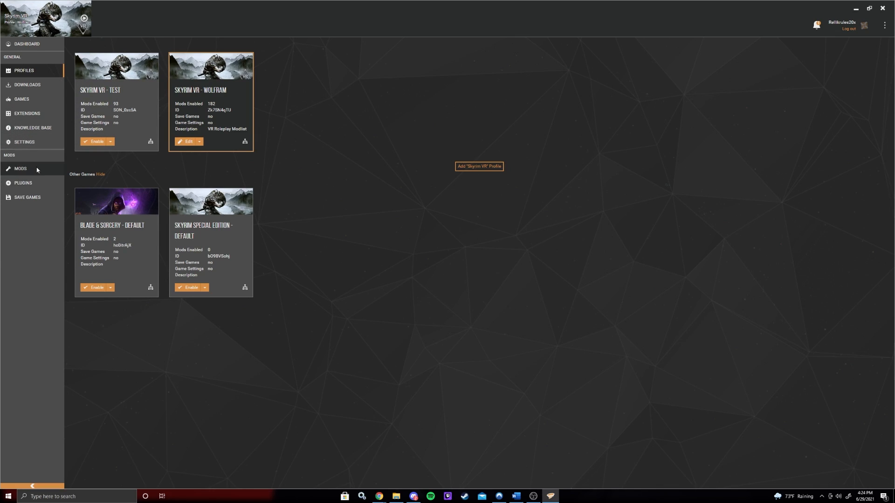
scroll(301, 151, up, 4)
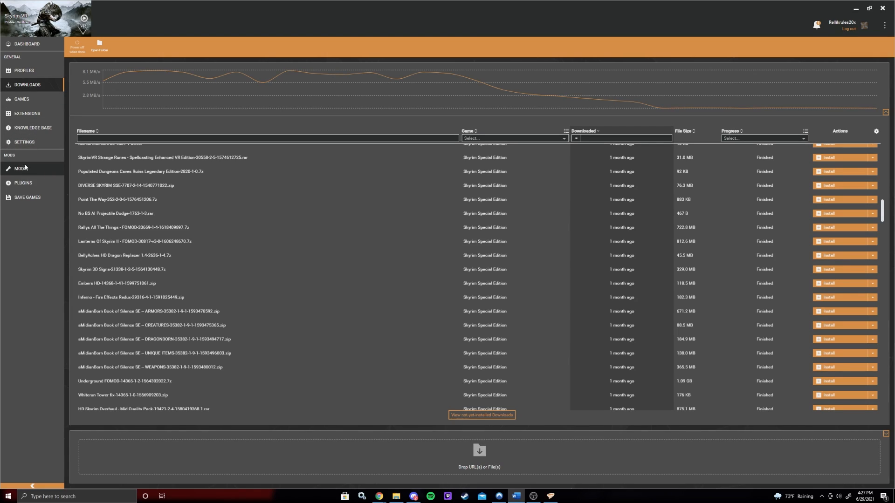
click(24, 183)
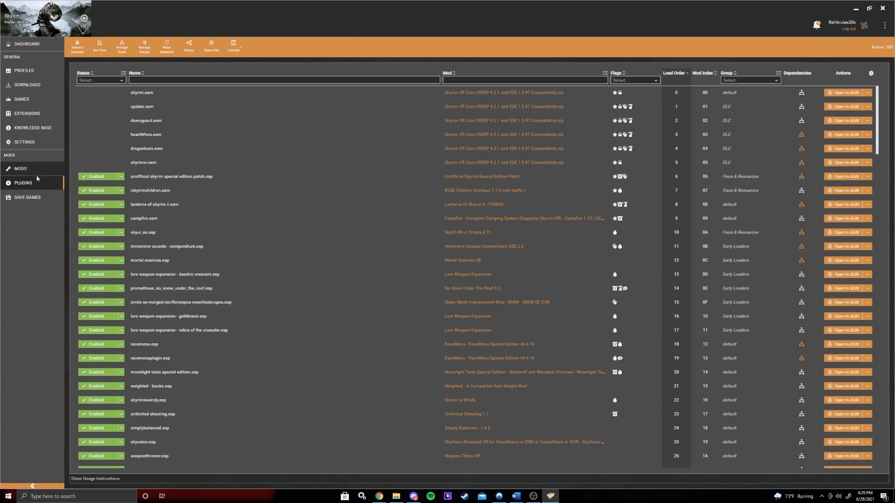
click(19, 169)
scroll(185, 137, down, 15)
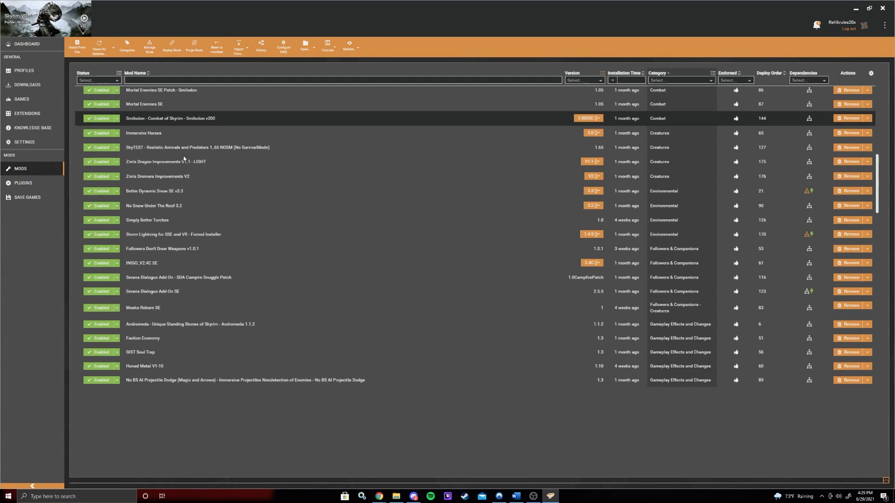
scroll(303, 223, down, 6)
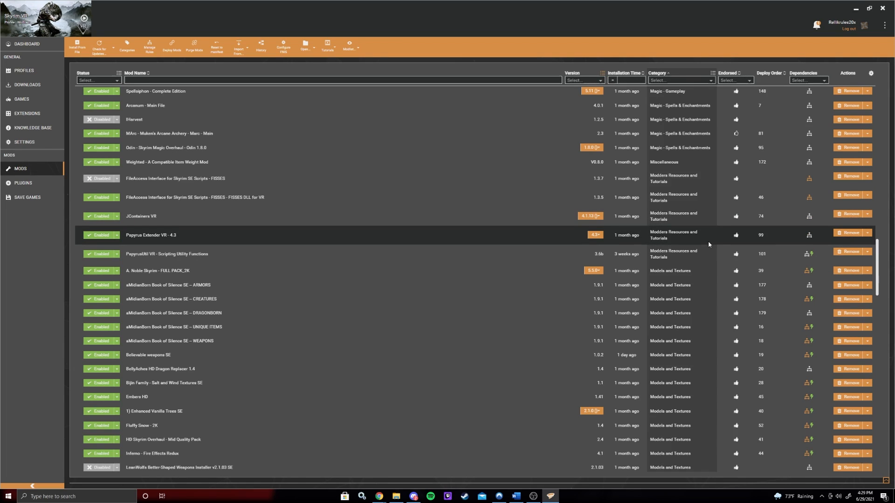
right_click(490, 242)
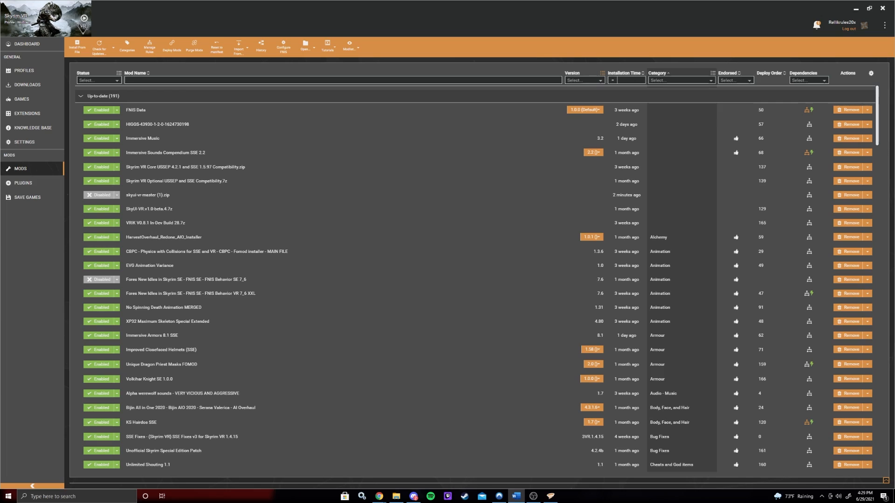
click(24, 183)
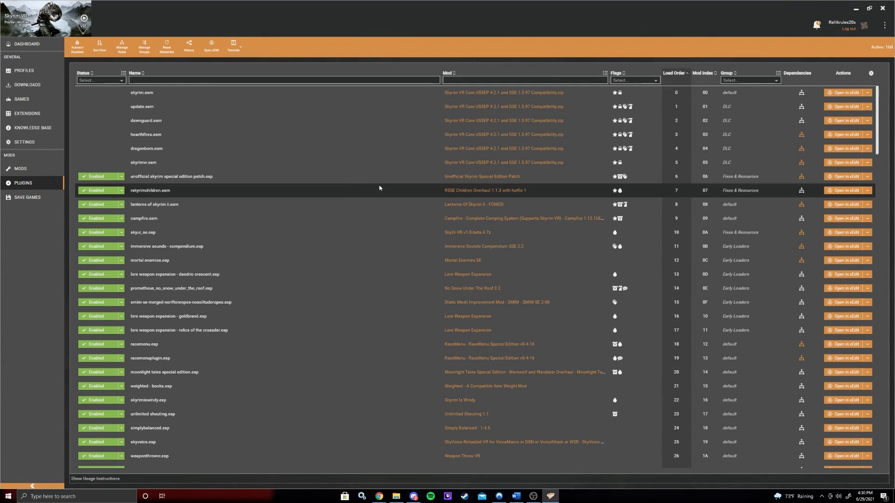
scroll(217, 253, down, 8)
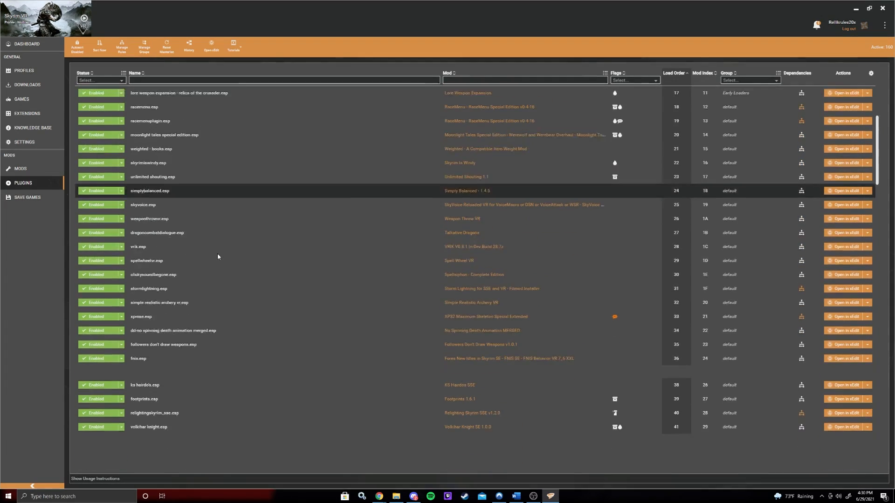
- Filter the plugins list by frostfall and open the frostfall.esp plugin's details
click(184, 80)
text(frostfall)
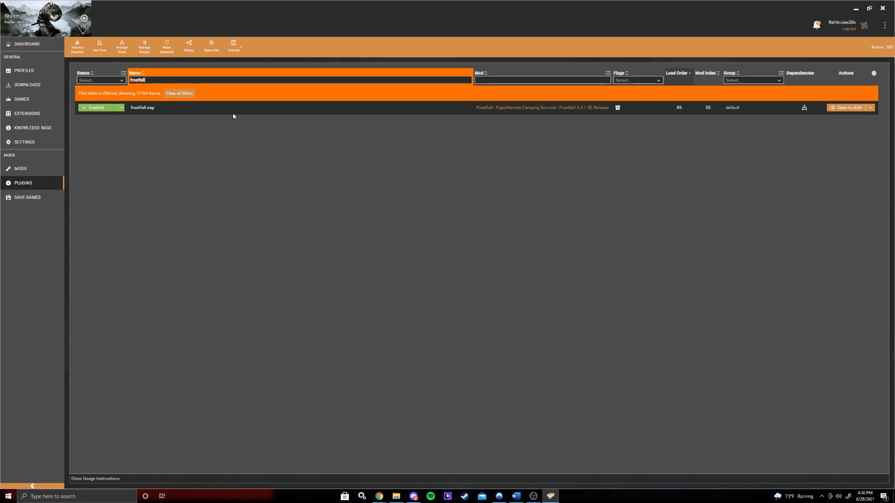
click(279, 110)
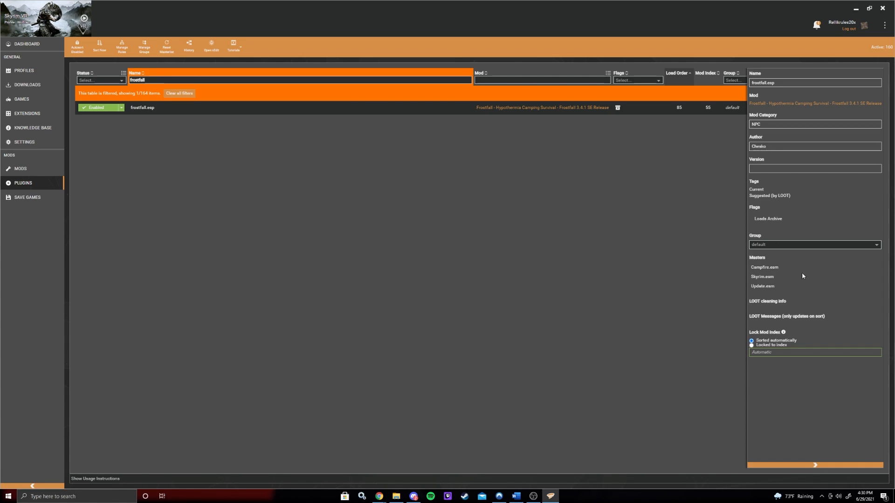
- Clear the plugin name filter and open the Missing Masters notification's details, then close them
drag(161, 80, 78, 78)
key(BackSpace)
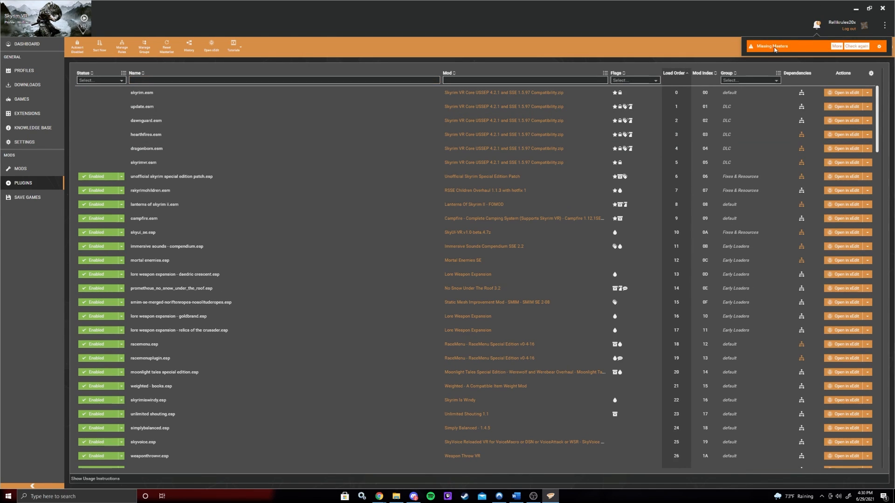
click(835, 46)
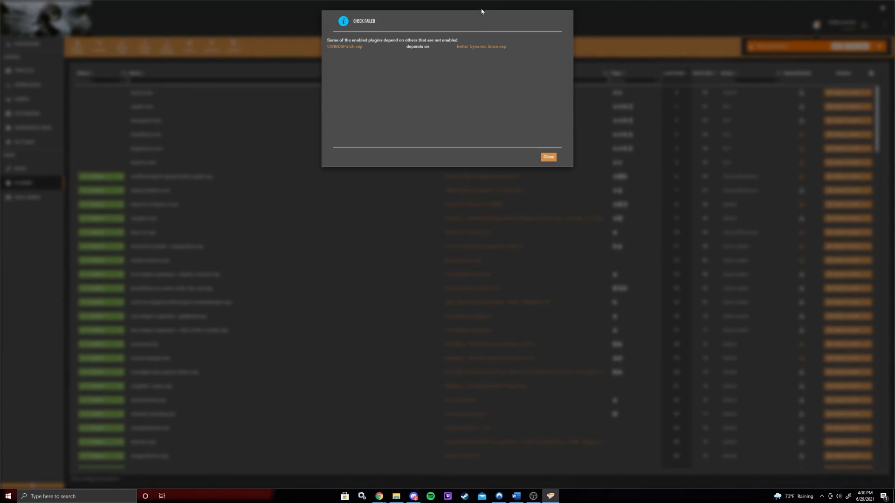
click(549, 157)
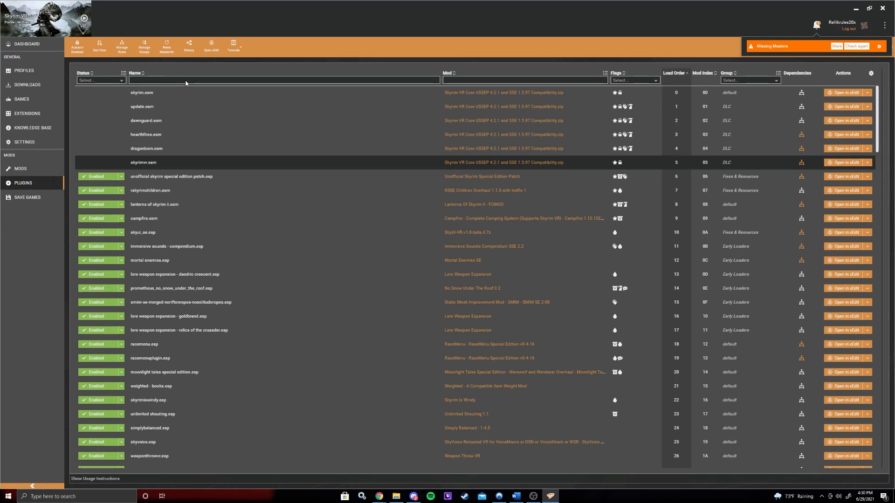
- Filter the plugins by cw and go to the mod that provides those plugins
click(146, 79)
text(cw)
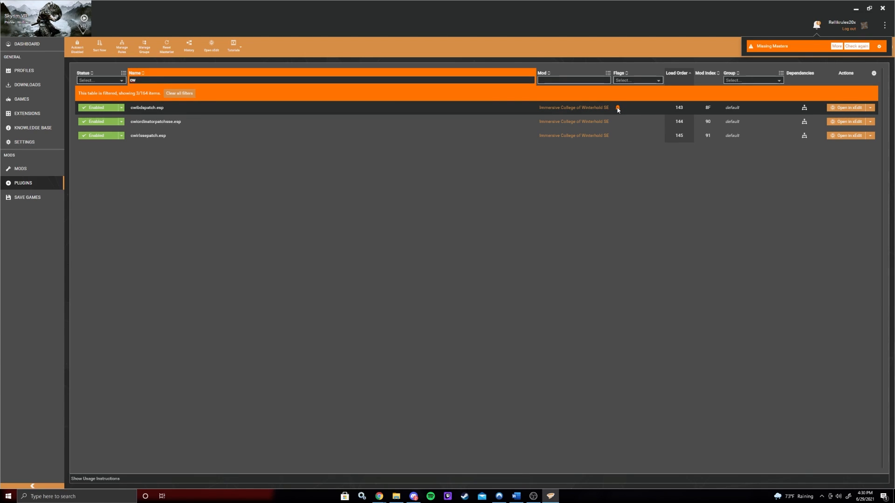
mouse_move(617, 110)
click(493, 113)
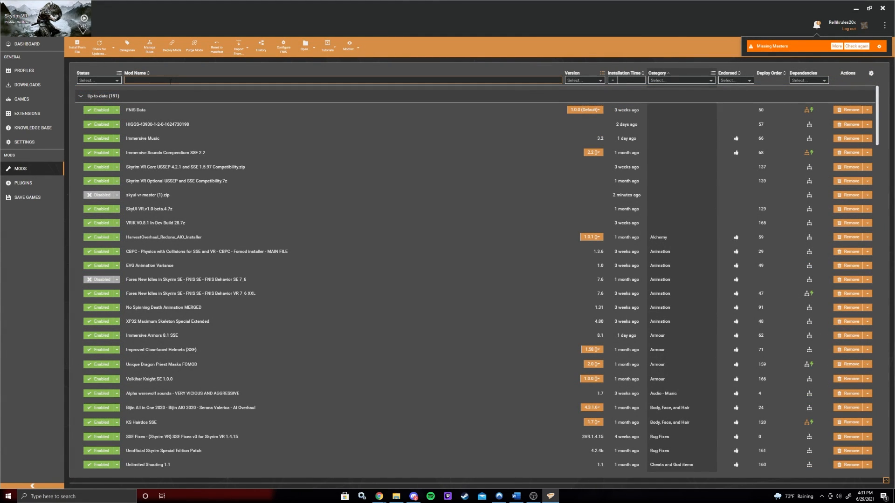
- Filter the mods list by better and open Better Dynamic Snow SE v3.3's details
click(171, 82)
text(better)
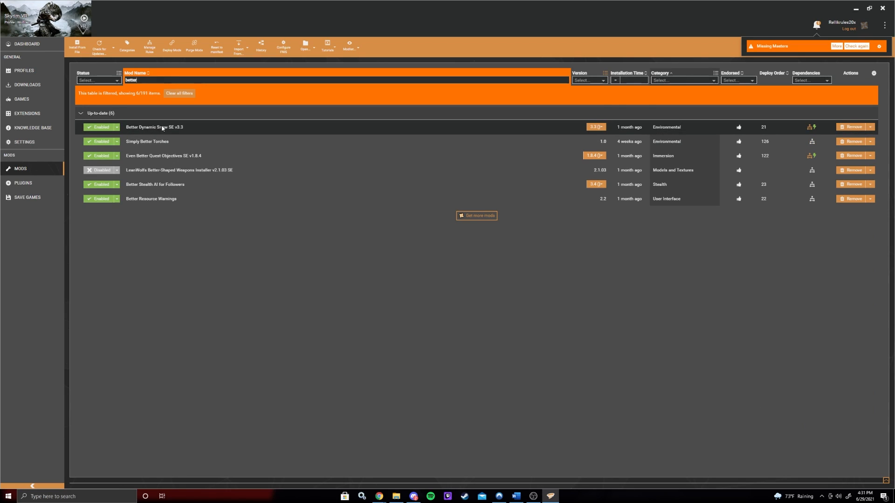
click(224, 130)
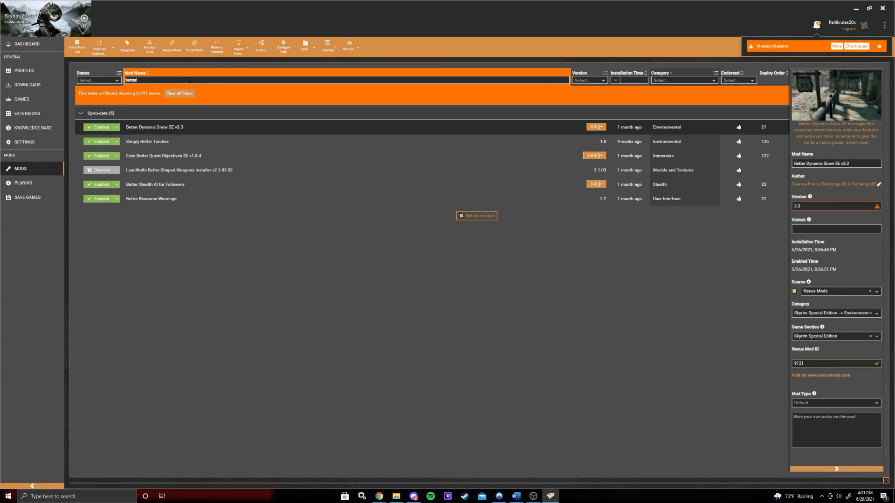
- Filter the mods list by college and open Immersive College of Winterhold SE's details
drag(161, 81, 35, 78)
text(col)
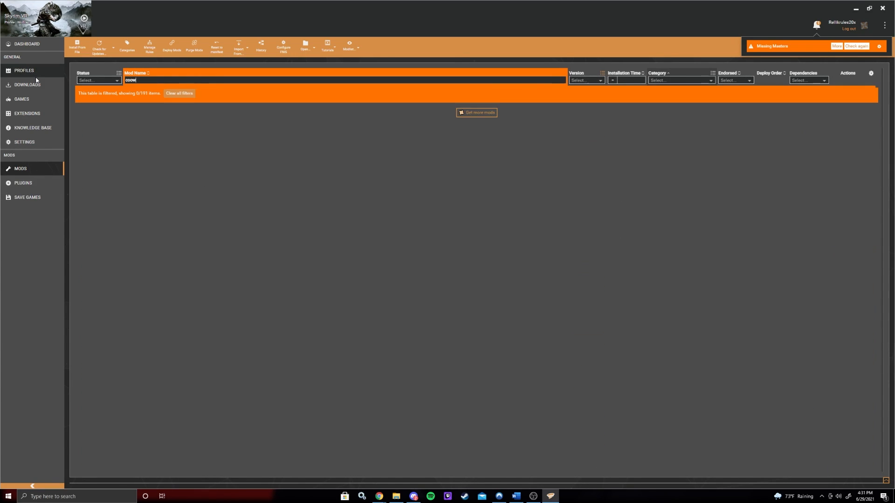
text(lege)
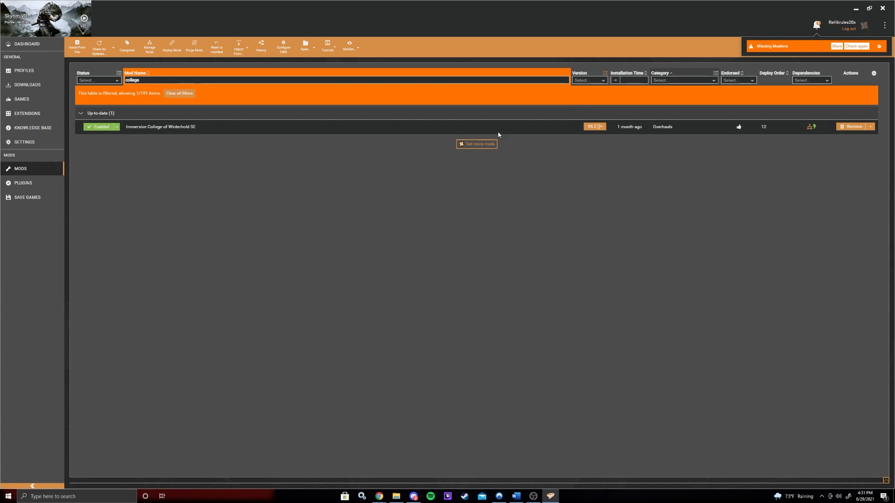
click(401, 123)
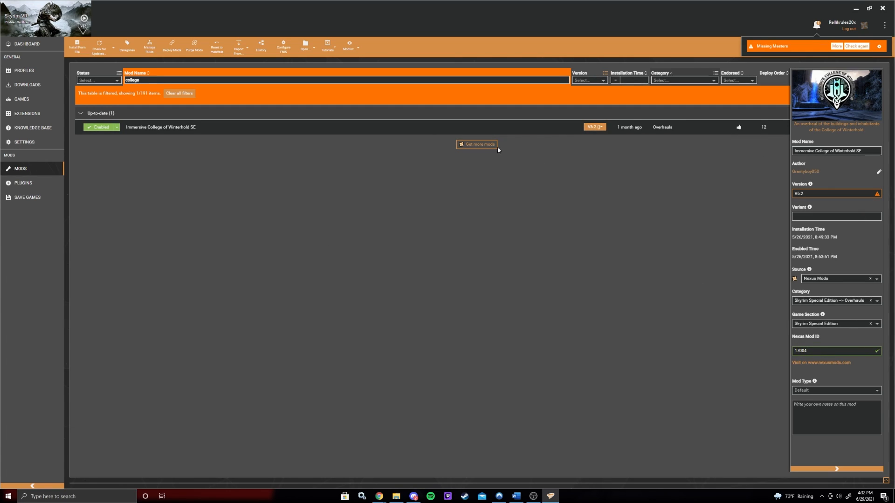
- Open the mod's Nexus Mods page, scroll through its description and return to Vortex
click(820, 362)
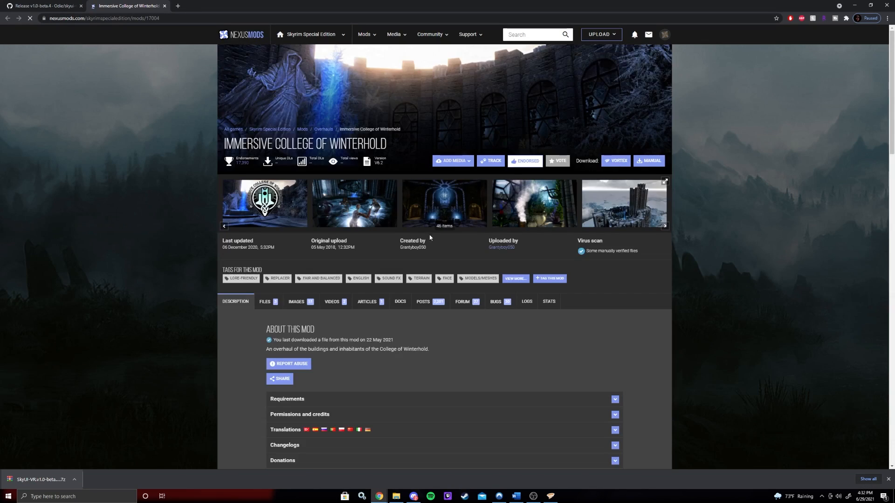
scroll(444, 232, down, 15)
scroll(447, 298, down, 15)
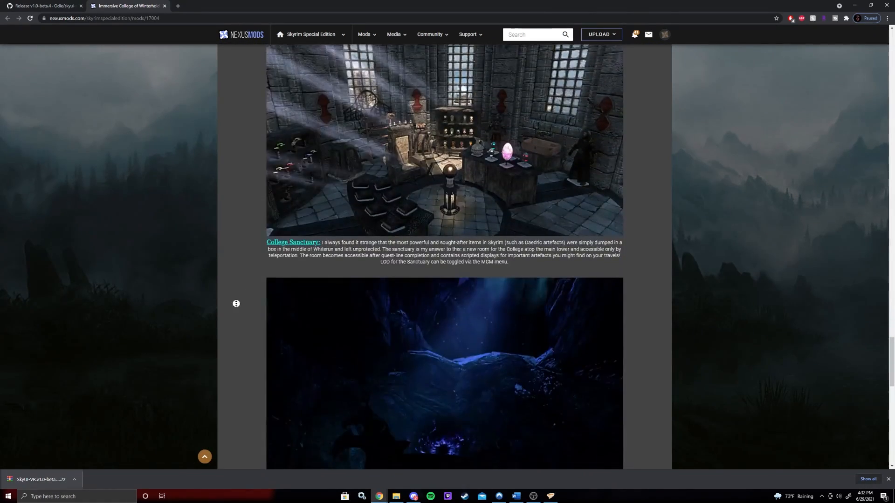
scroll(236, 301, up, 20)
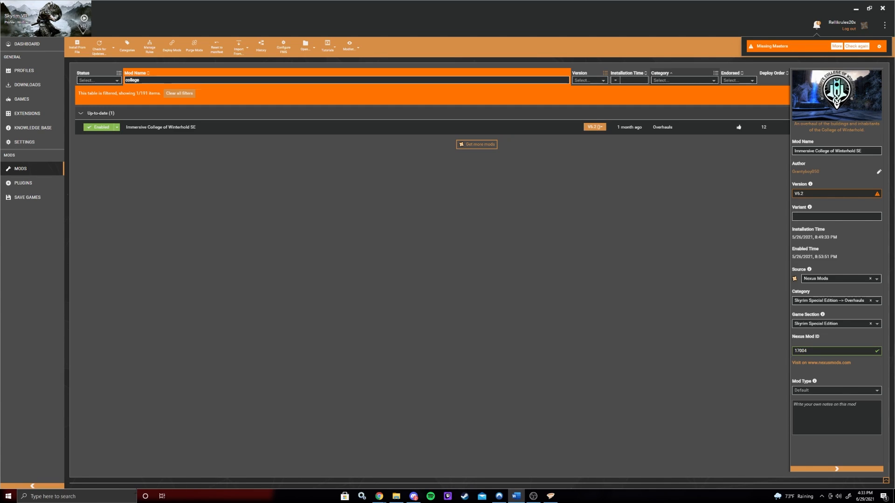
click(817, 25)
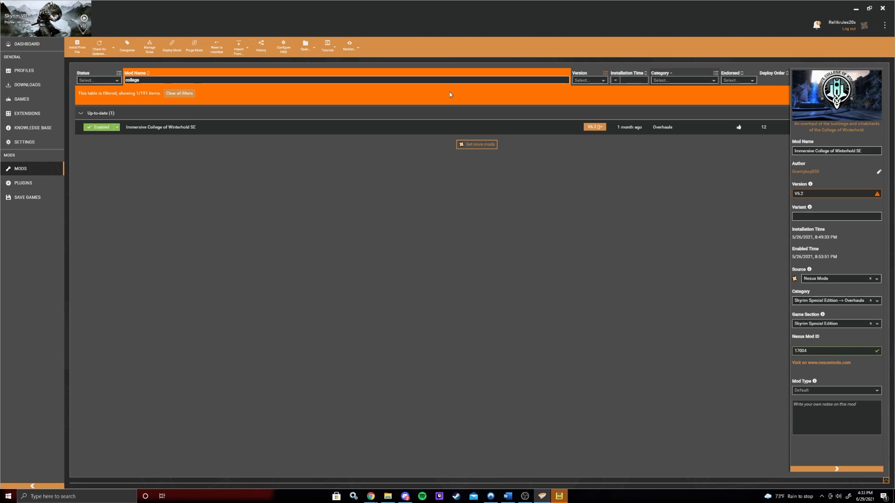
- Switch to LOOT and maximize its window
mouse_move(561, 498)
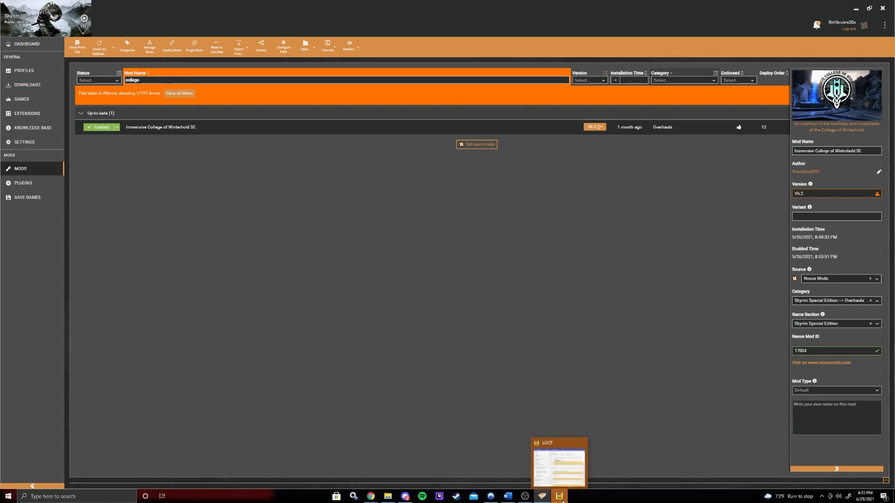
mouse_move(558, 457)
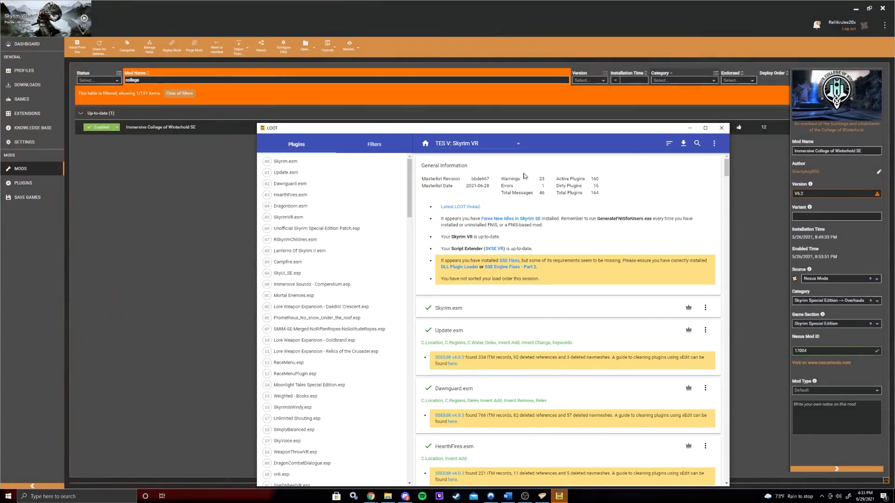
click(705, 128)
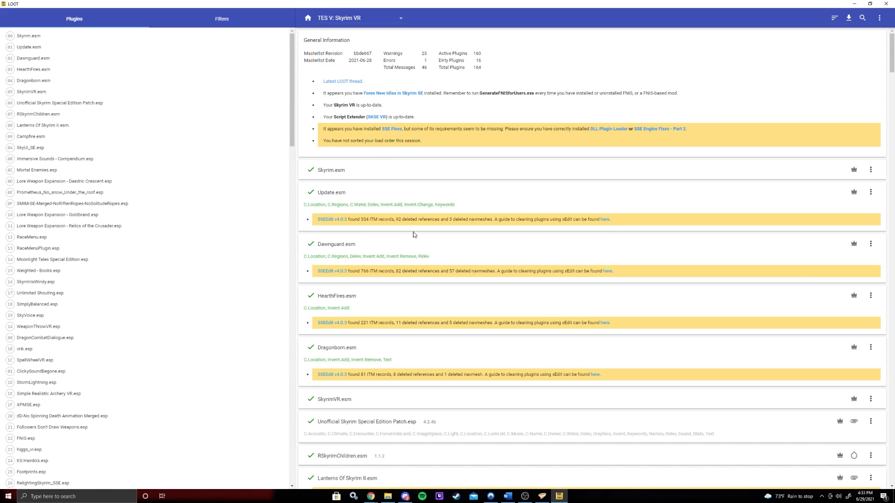
- Read the General Information messages at the top of the LOOT report
drag(358, 220, 439, 216)
click(482, 216)
scroll(473, 237, down, 2)
scroll(473, 238, up, 2)
scroll(576, 200, down, 10)
scroll(575, 200, up, 10)
scroll(771, 184, down, 10)
scroll(765, 70, up, 10)
- Find CWIBDSPatch.esp's missing-requirement message, then return to the top of the report
drag(892, 52, 870, 440)
drag(392, 245, 418, 254)
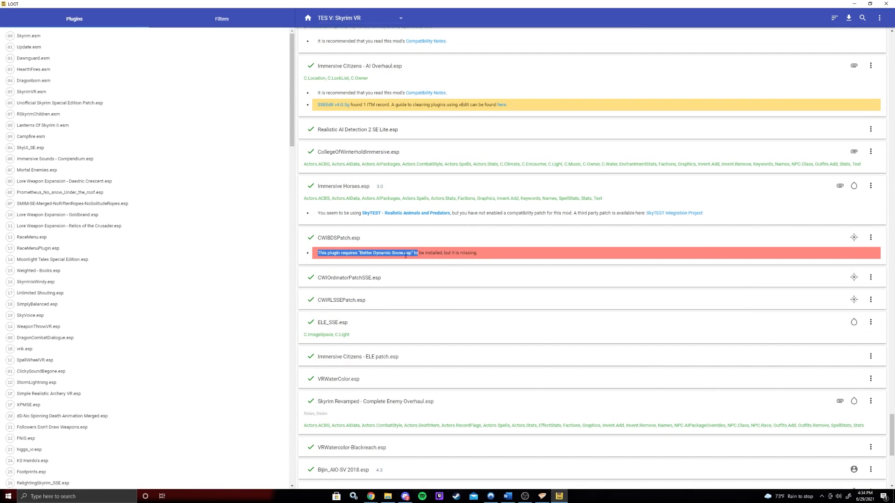
click(401, 249)
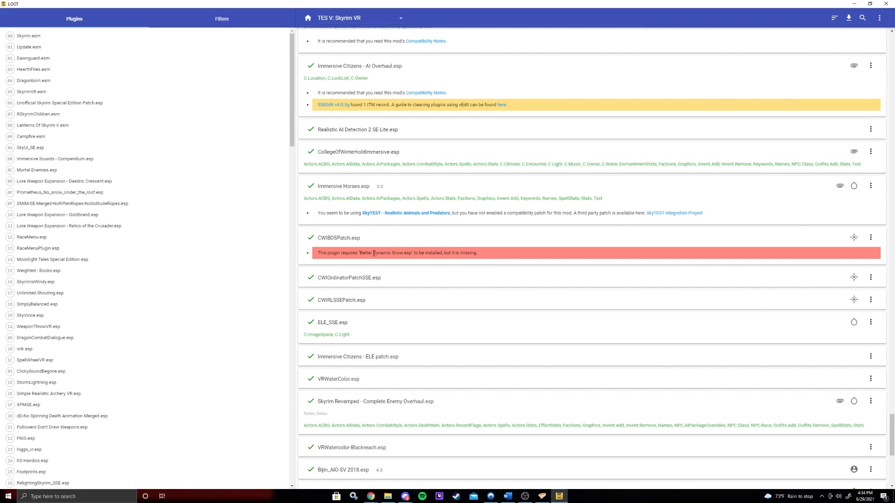
drag(352, 252, 426, 253)
click(379, 250)
key(Home)
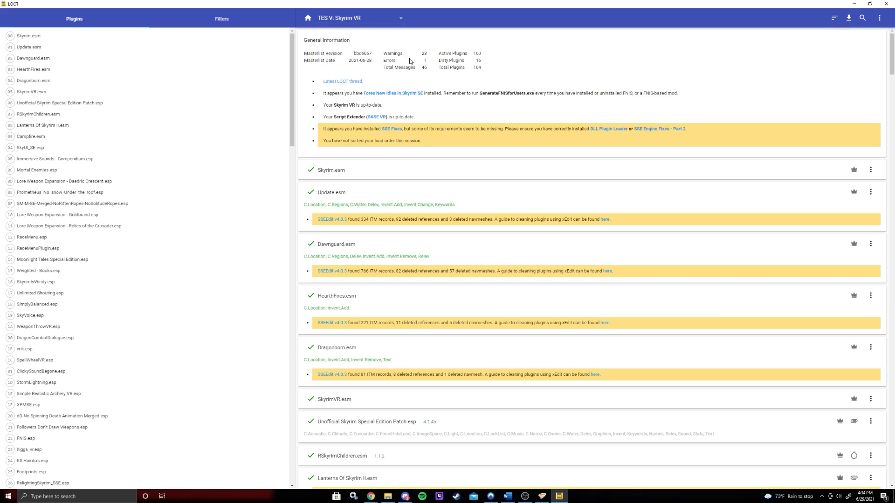
- Examine the warning, error and plugin counts, then update the masterlist
drag(439, 60, 494, 65)
click(499, 65)
drag(435, 60, 481, 58)
click(510, 61)
click(532, 61)
click(490, 52)
click(560, 95)
click(850, 23)
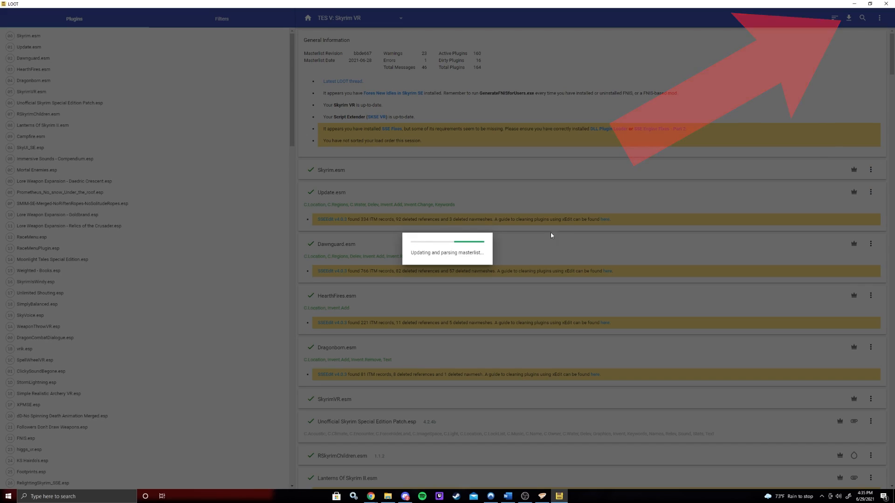
- Scroll through the plugin report list
scroll(505, 157, down, 4)
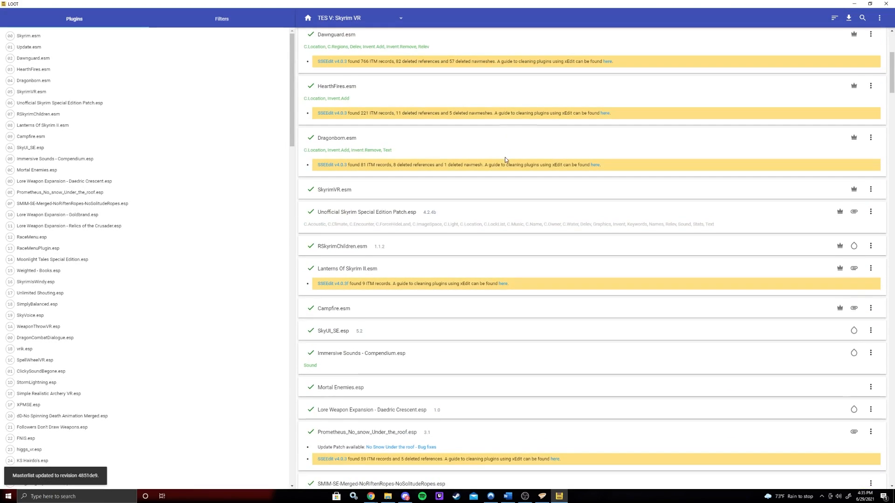
scroll(548, 174, down, 5)
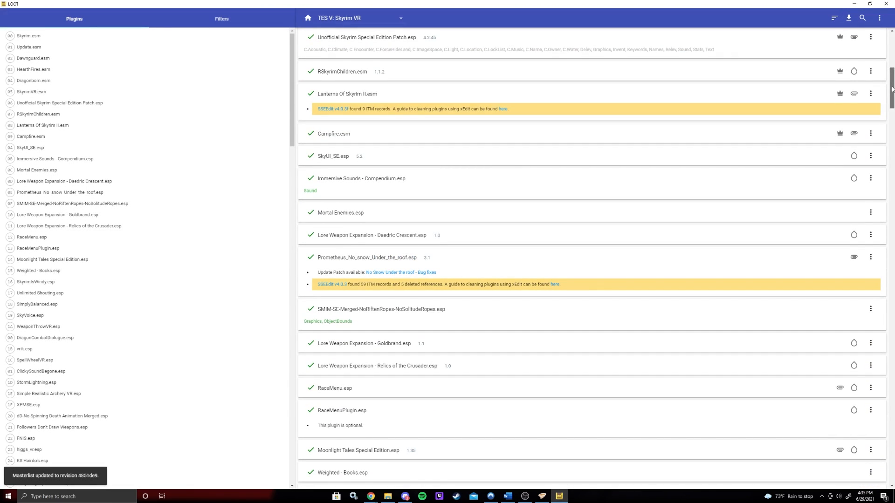
scroll(357, 70, up, 9)
scroll(647, 233, down, 10)
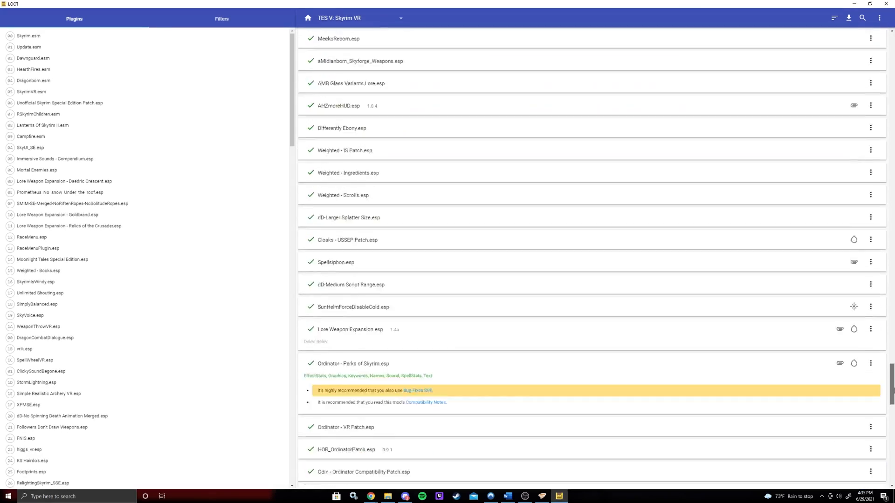
scroll(647, 148, up, 10)
scroll(648, 148, down, 15)
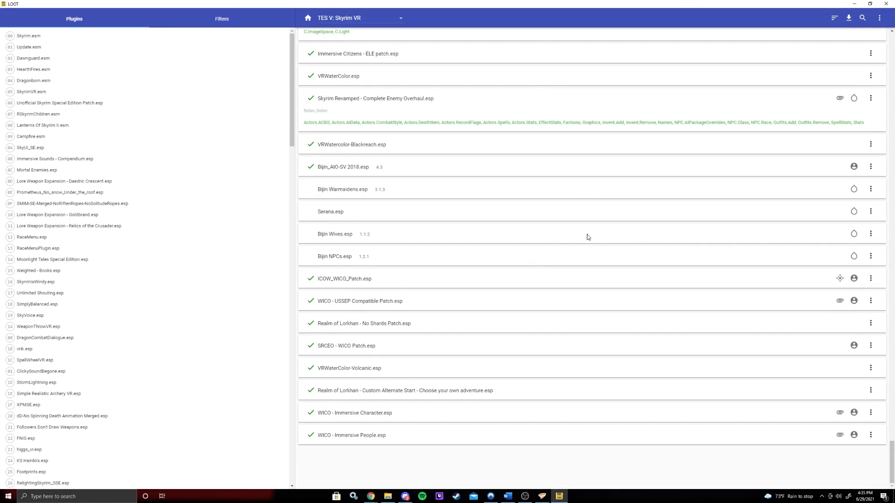
scroll(407, 204, up, 3)
scroll(408, 204, down, 3)
scroll(837, 243, up, 3)
scroll(827, 269, down, 3)
- Open Bijin_AIO-SV 2018.esp's metadata editor, review its Load After entries, and close the editor
click(870, 167)
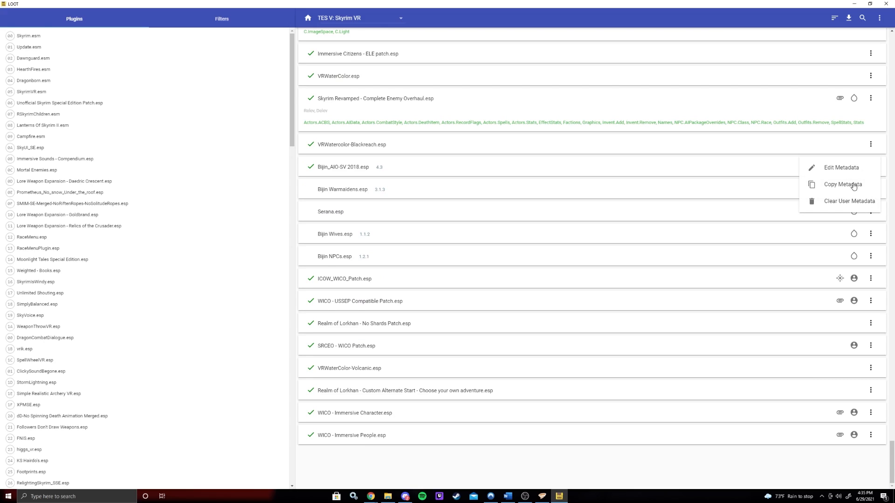
click(836, 168)
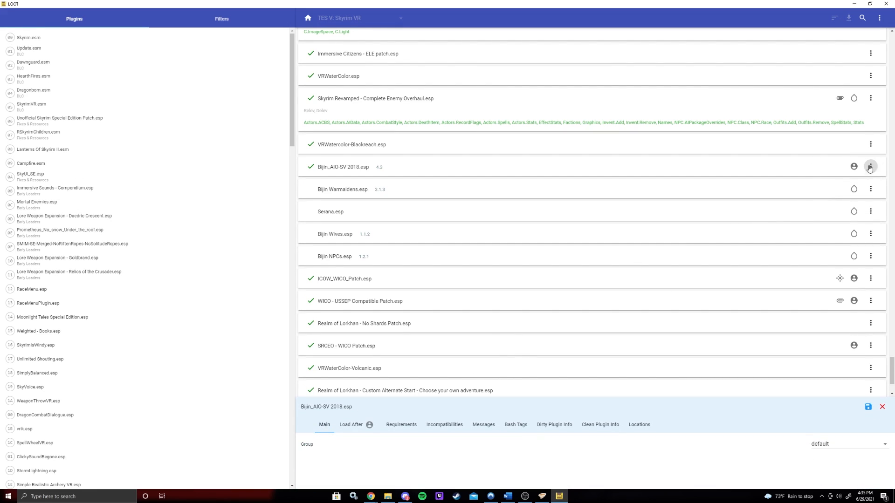
click(352, 424)
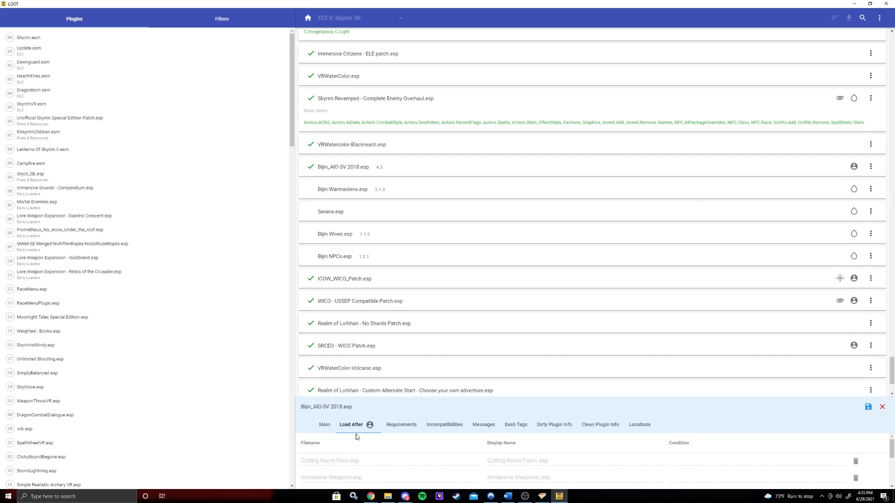
scroll(357, 448, down, 2)
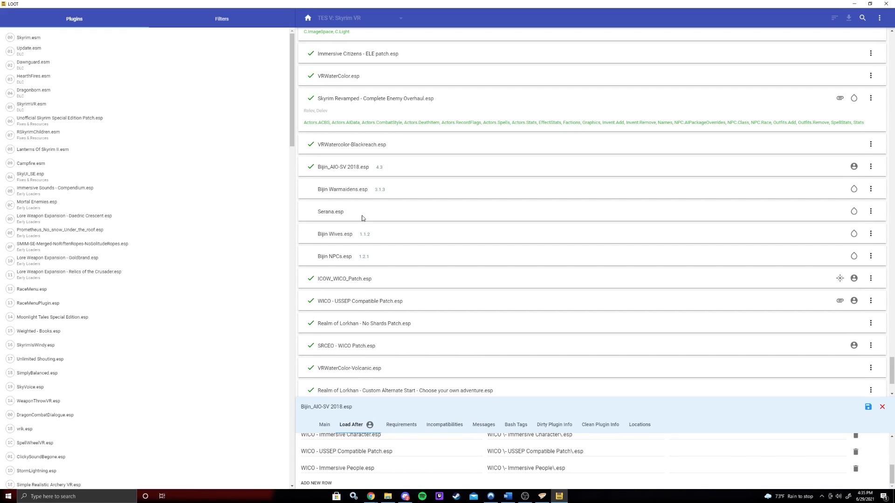
scroll(369, 212, up, 4)
scroll(373, 211, down, 3)
scroll(375, 213, down, 3)
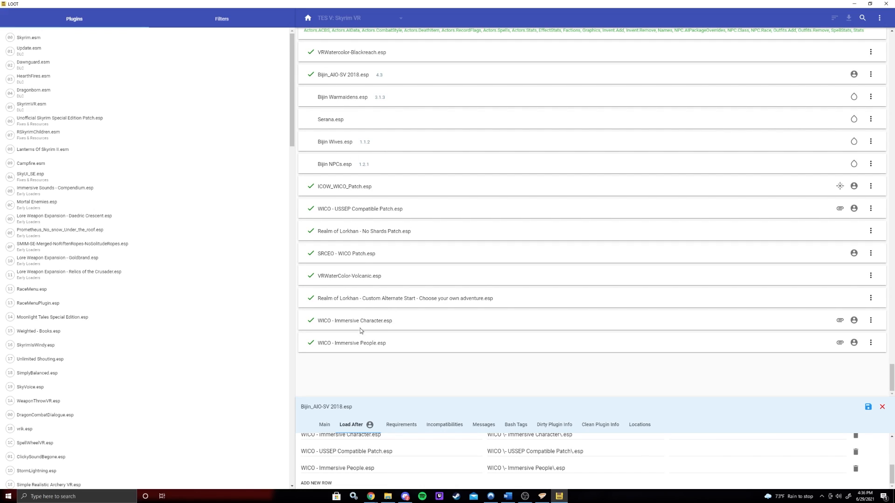
click(871, 75)
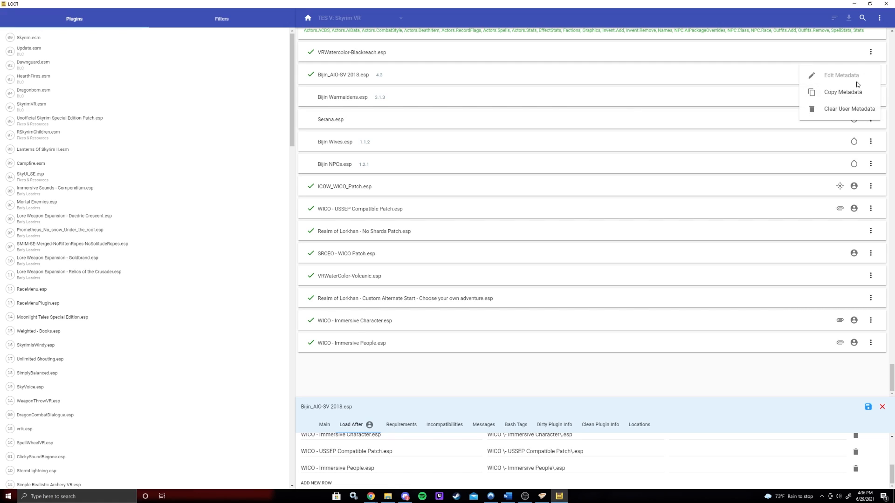
click(778, 95)
click(883, 407)
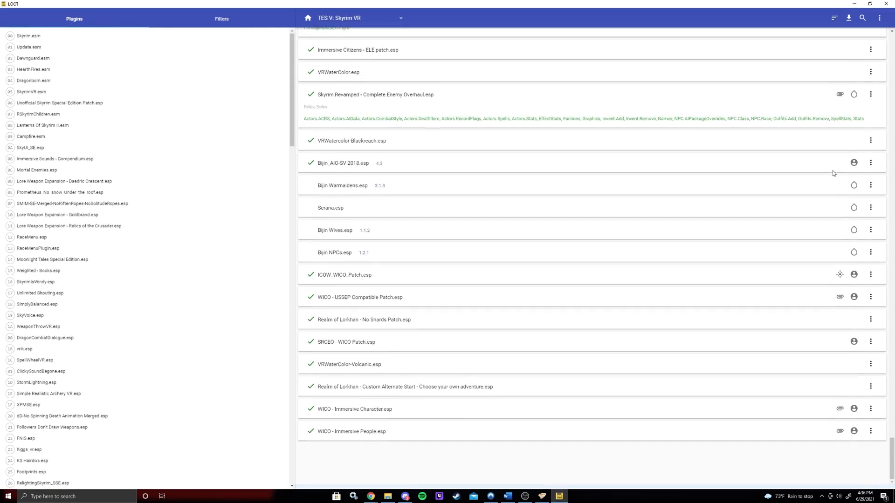
- Reopen Bijin_AIO-SV 2018.esp's metadata, review its Load After rules, and save the metadata
click(869, 169)
click(832, 170)
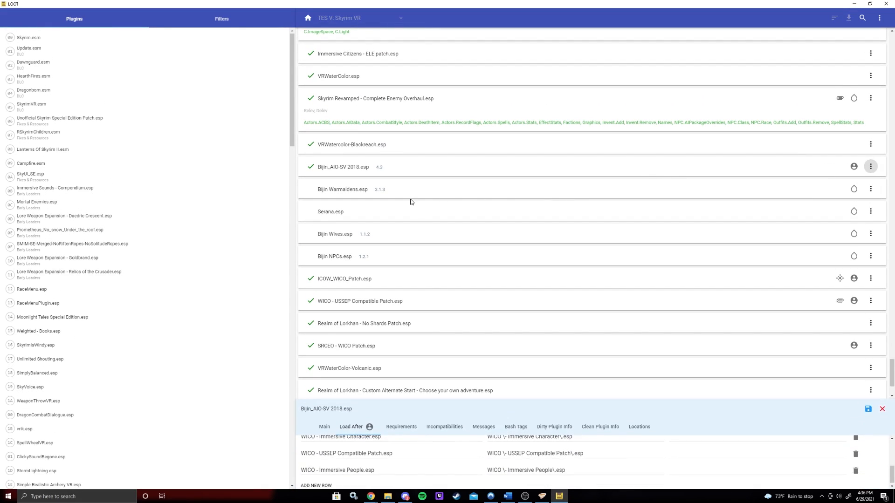
scroll(335, 465, up, 2)
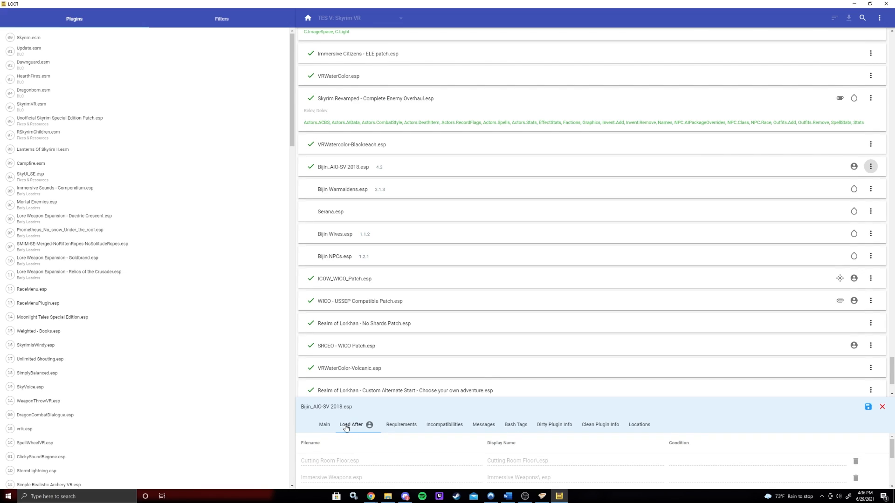
click(347, 426)
scroll(350, 456, down, 2)
scroll(351, 456, down, 1)
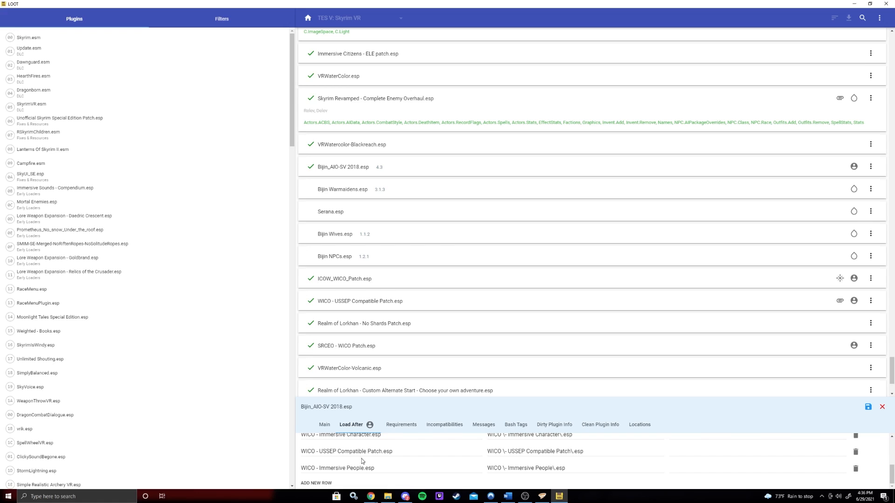
scroll(364, 451, up, 1)
scroll(357, 448, down, 1)
scroll(344, 459, up, 1)
scroll(354, 456, down, 1)
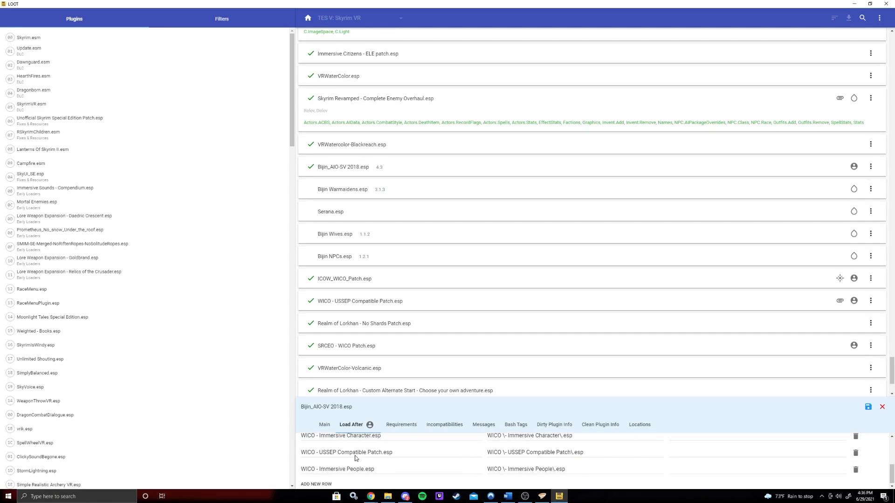
scroll(398, 349, down, 2)
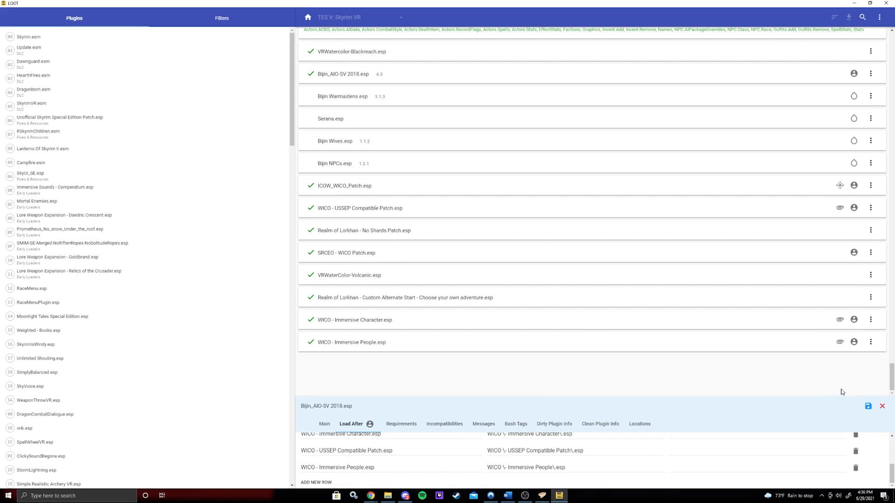
click(868, 408)
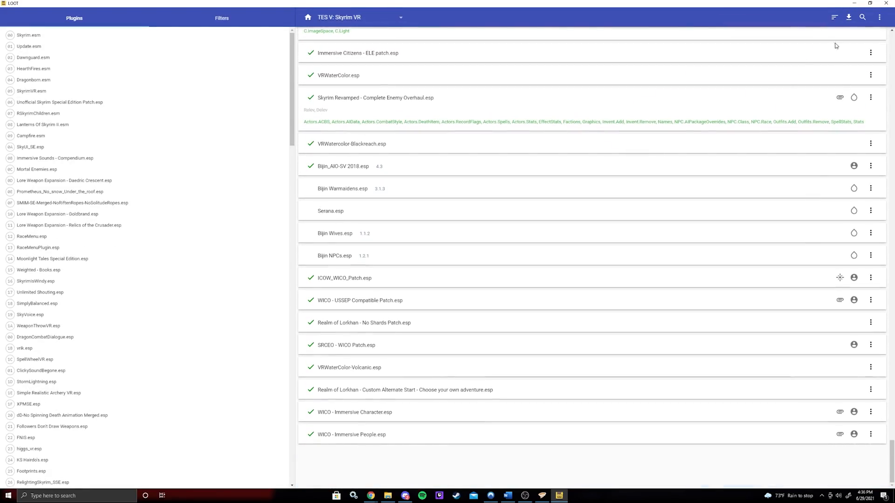
- Sort the plugins and apply the sorted load order
click(834, 17)
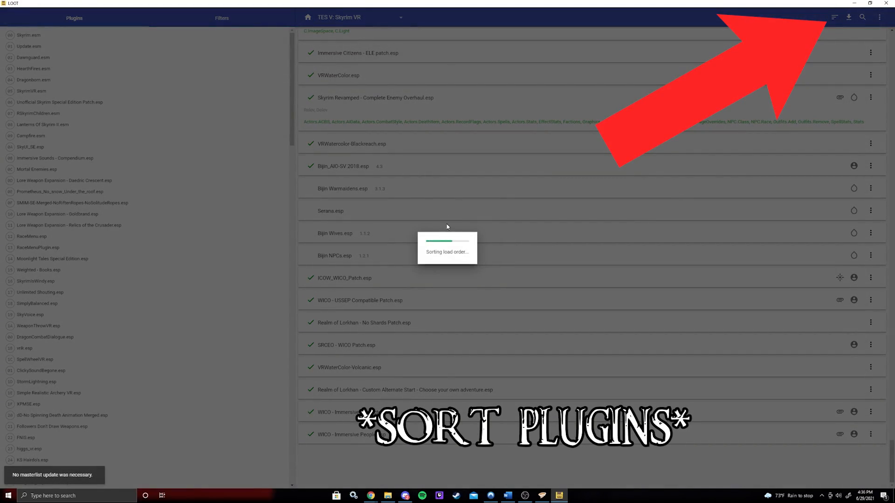
scroll(457, 220, down, 20)
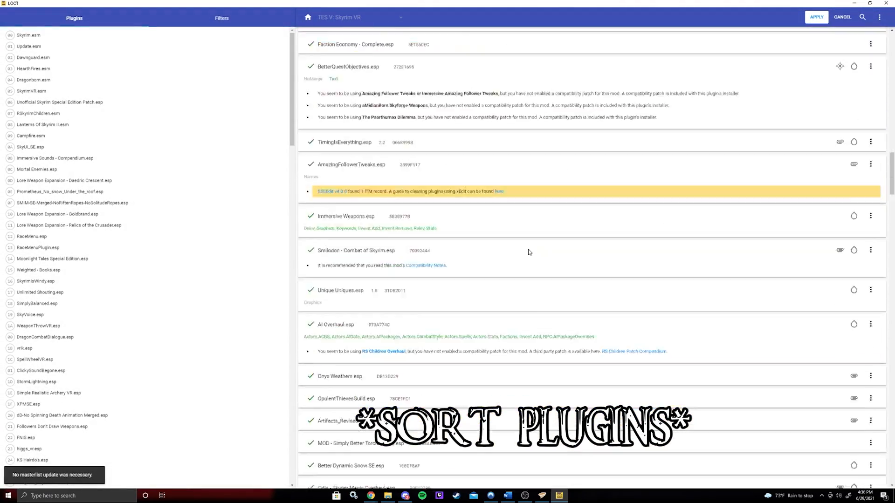
scroll(884, 256, down, 15)
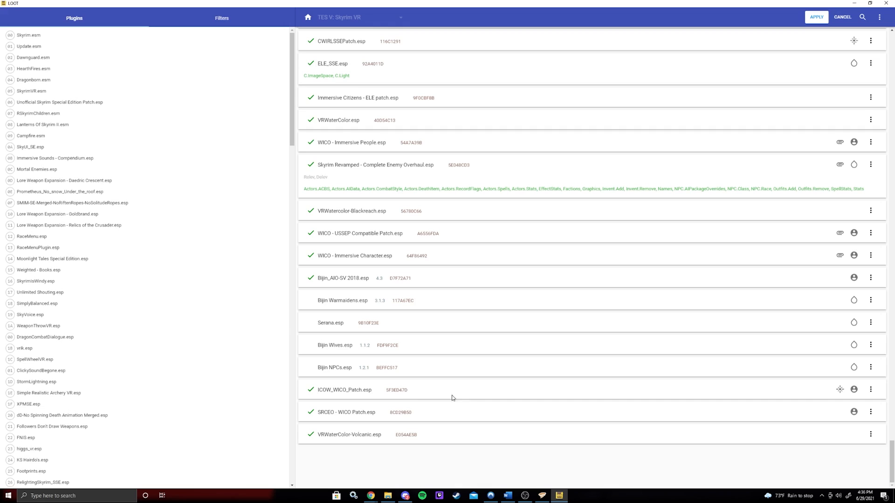
click(816, 17)
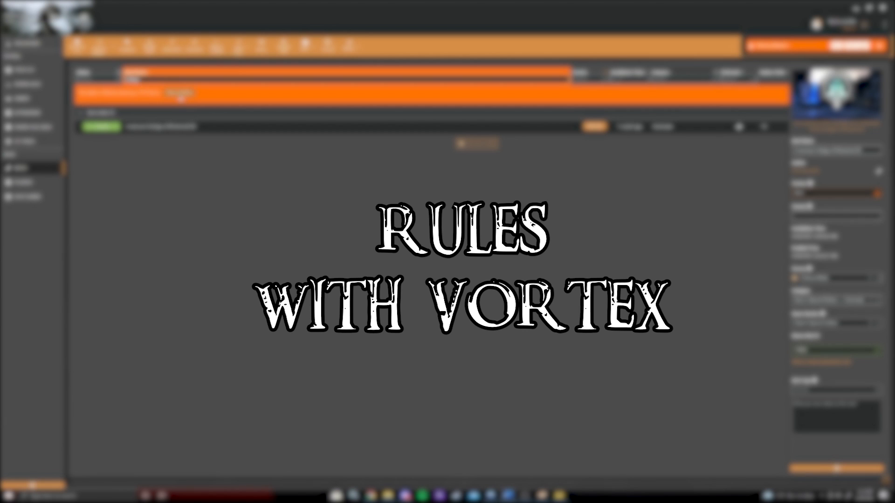
- Clear all mods list filters in Vortex and scan the Dependencies column for rule icons
click(179, 94)
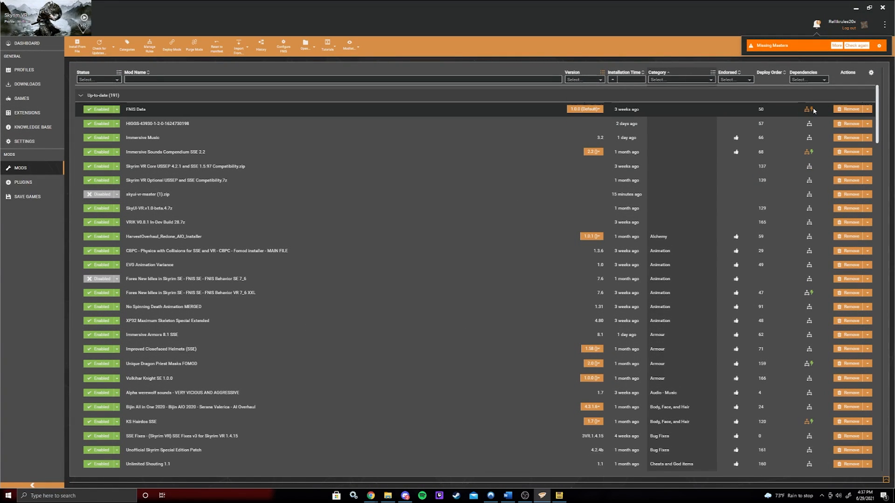
mouse_move(814, 110)
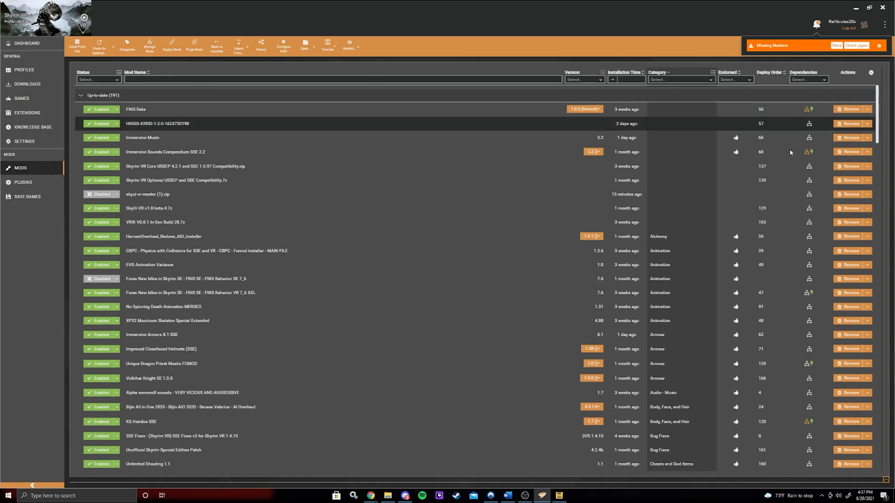
scroll(321, 197, down, 5)
scroll(321, 200, down, 8)
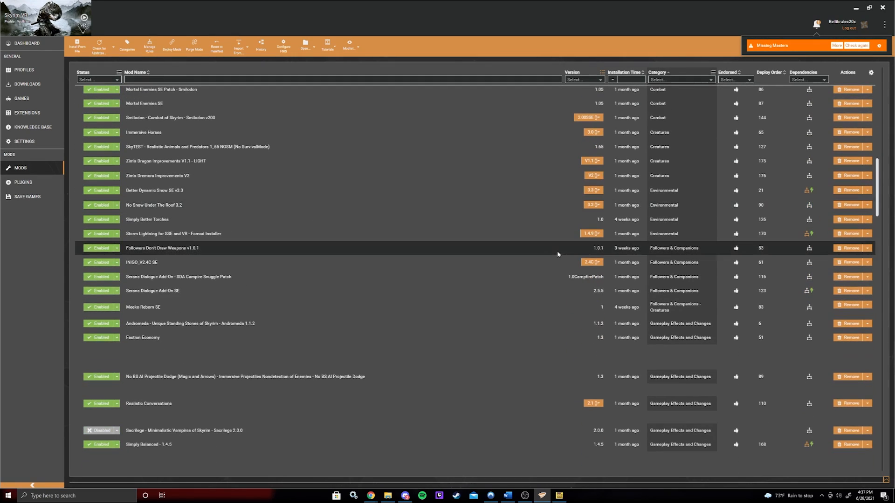
scroll(703, 260, up, 9)
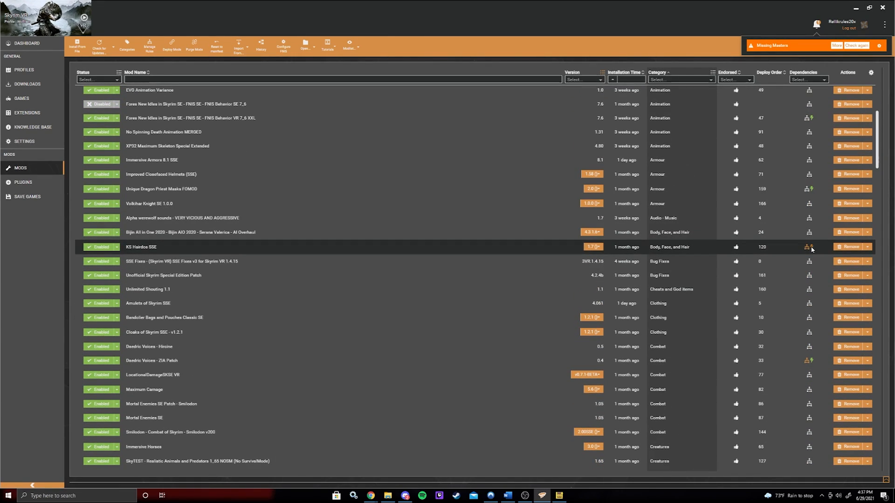
scroll(808, 261, down, 4)
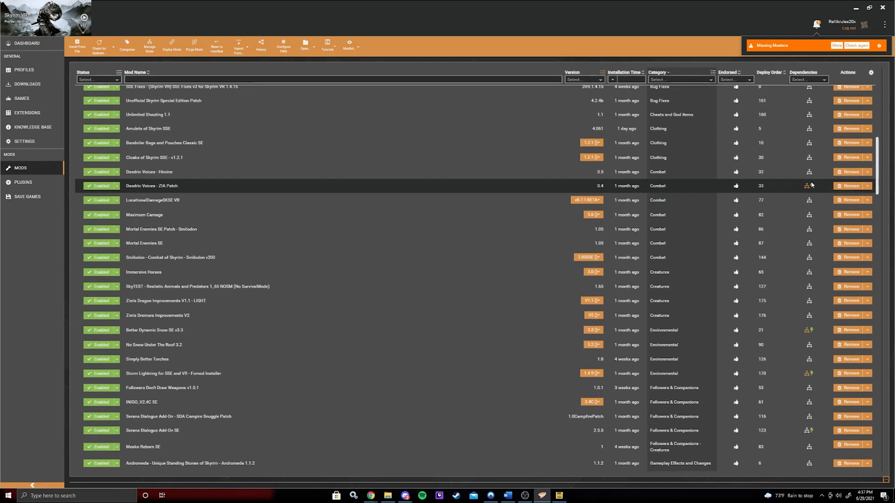
scroll(811, 196, down, 8)
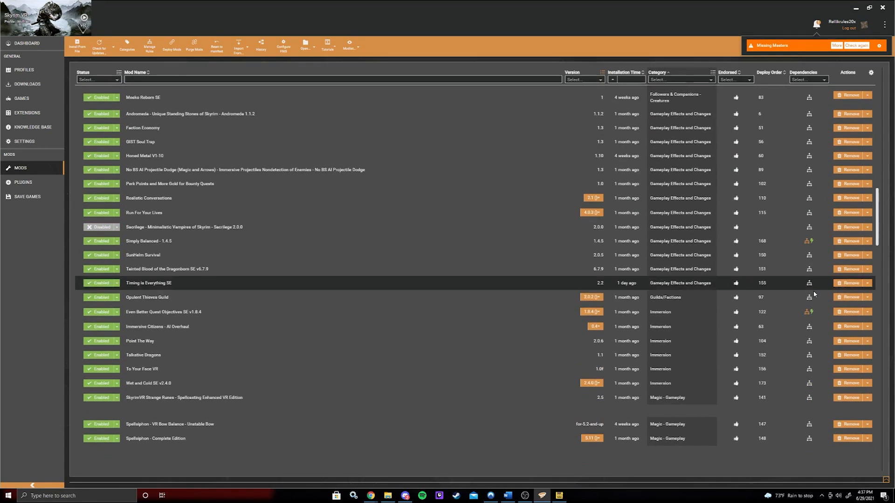
scroll(810, 240, up, 6)
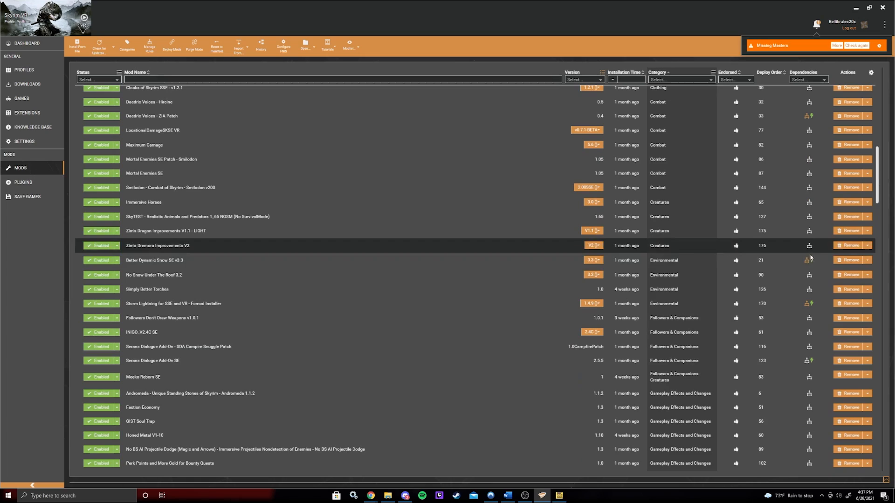
- Filter the mods list for SMIM, open its dependency rules, set the Underground FOMOD rule to before, and save
click(211, 79)
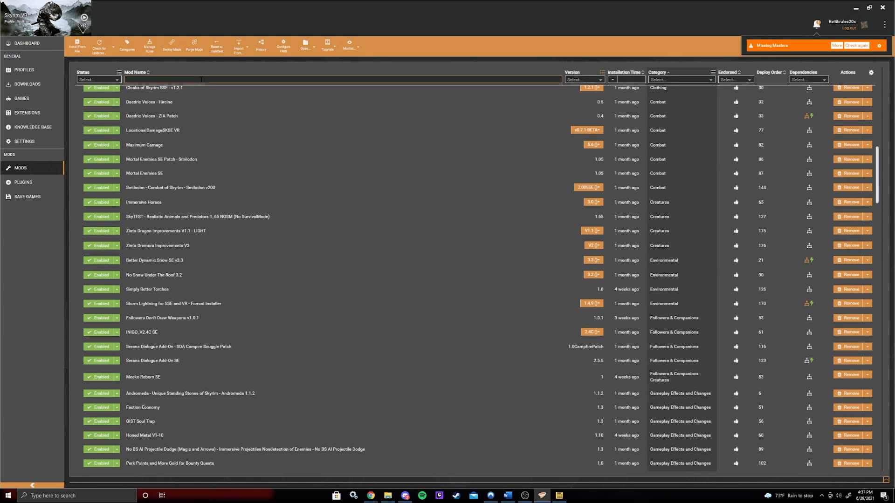
text(SMIM)
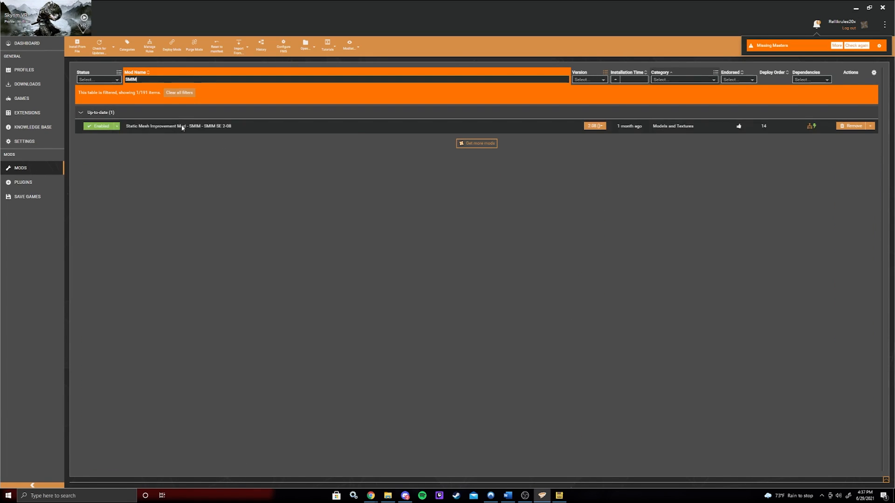
click(811, 127)
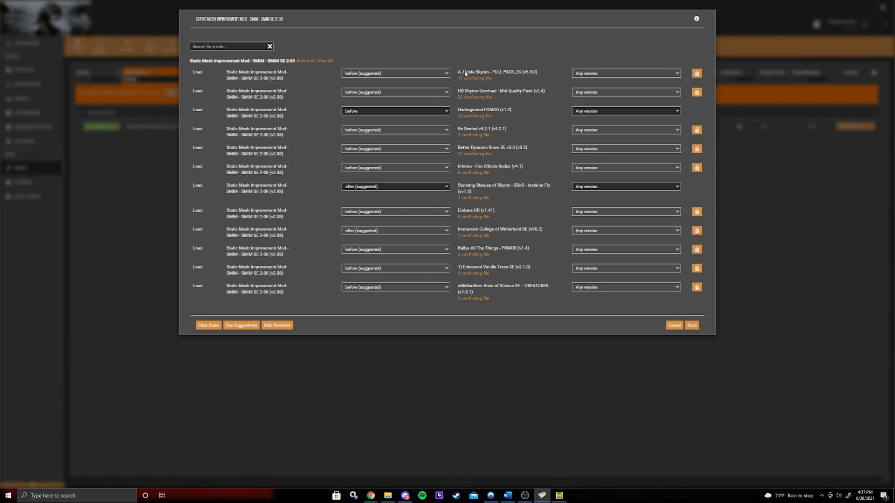
click(394, 112)
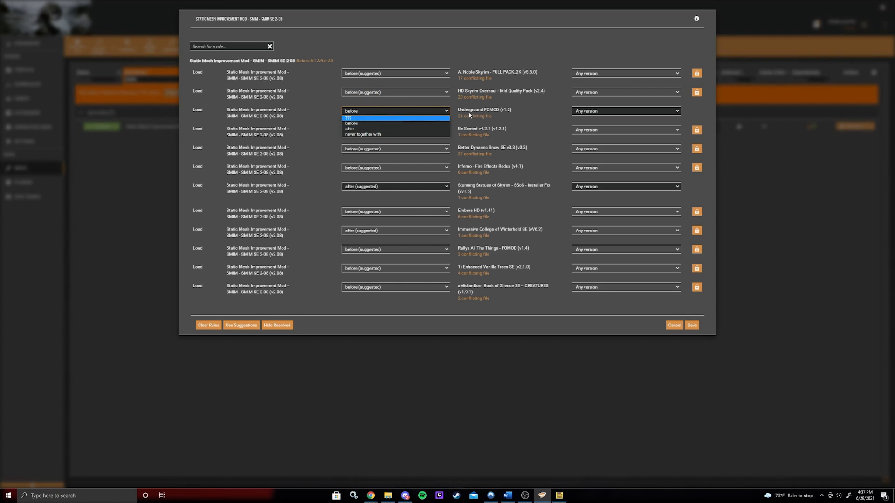
click(434, 111)
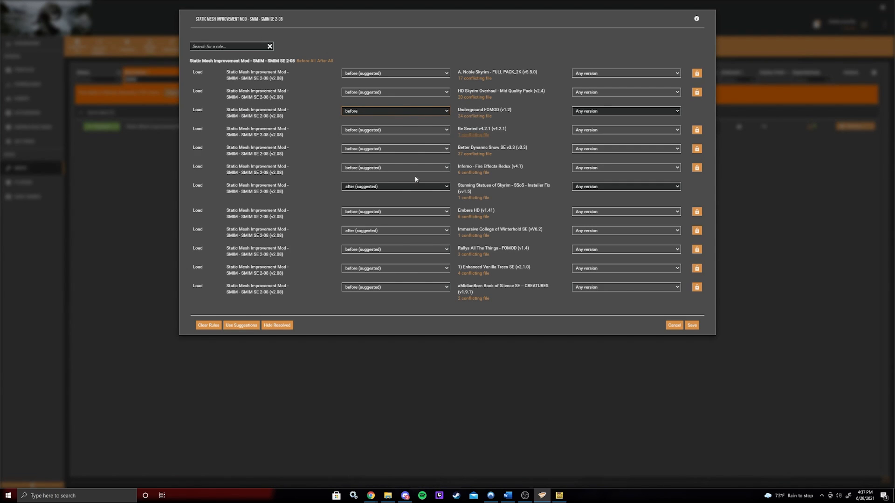
click(366, 112)
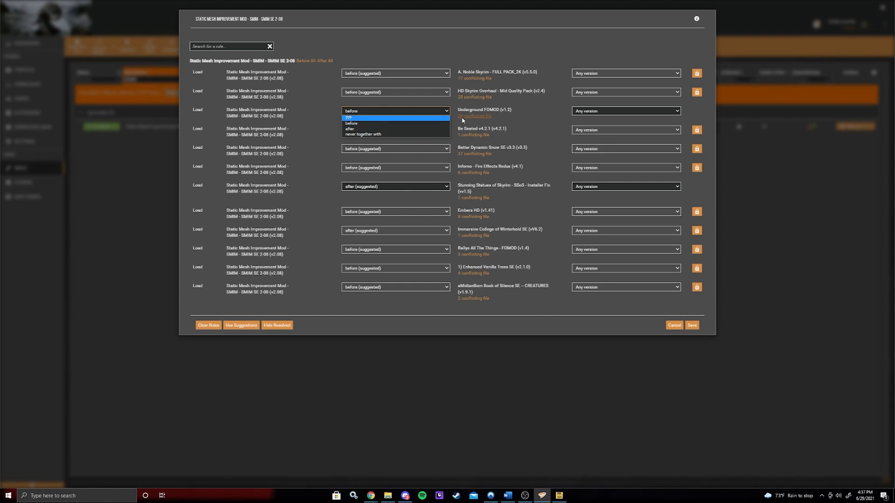
click(436, 112)
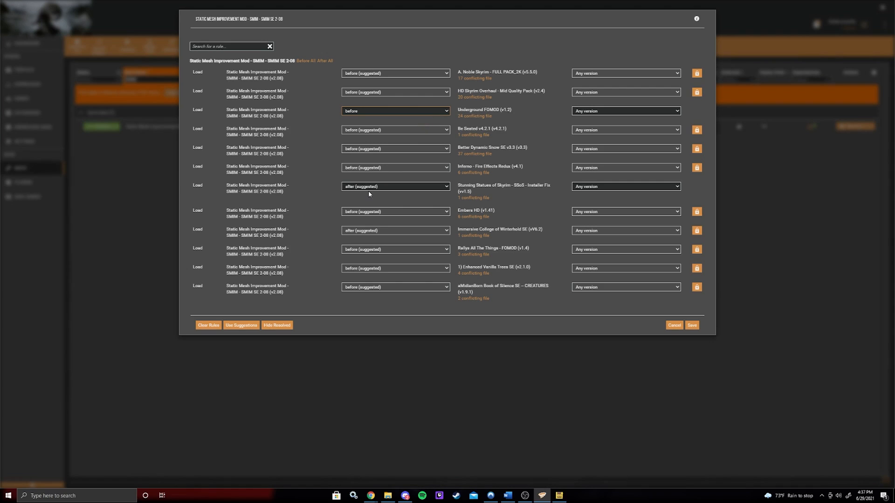
click(694, 325)
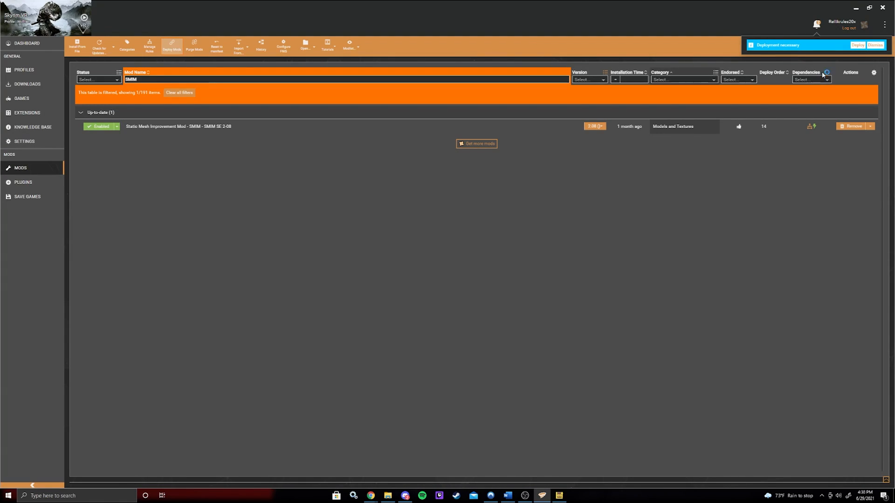
- Deploy the pending mod changes and clear the mods list filter
click(857, 45)
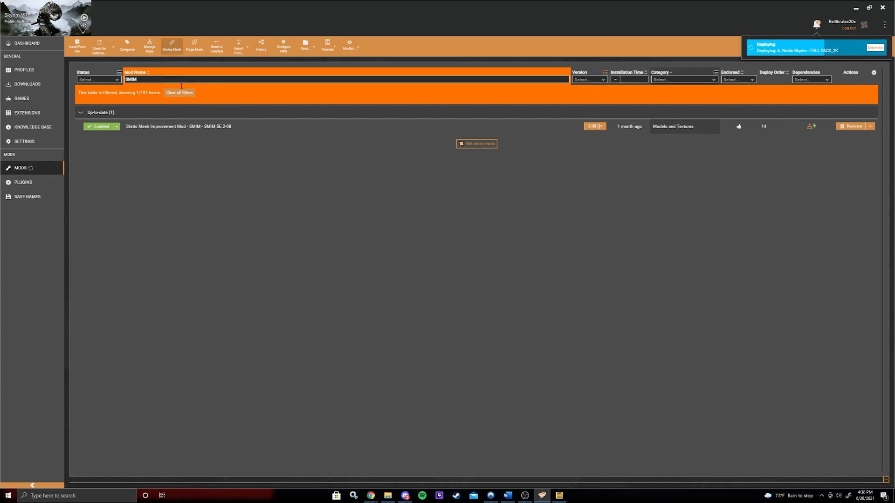
click(179, 92)
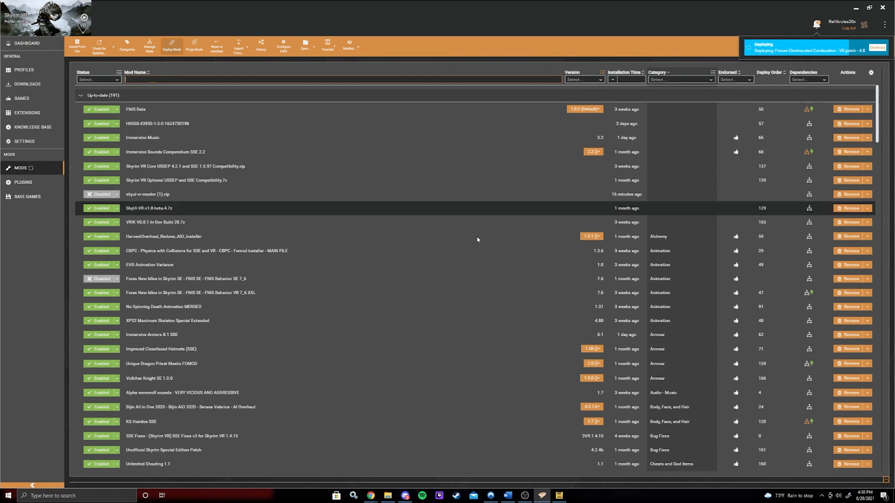
- Sort the mods list by Deploy Order and scroll through the whole list
scroll(530, 243, down, 8)
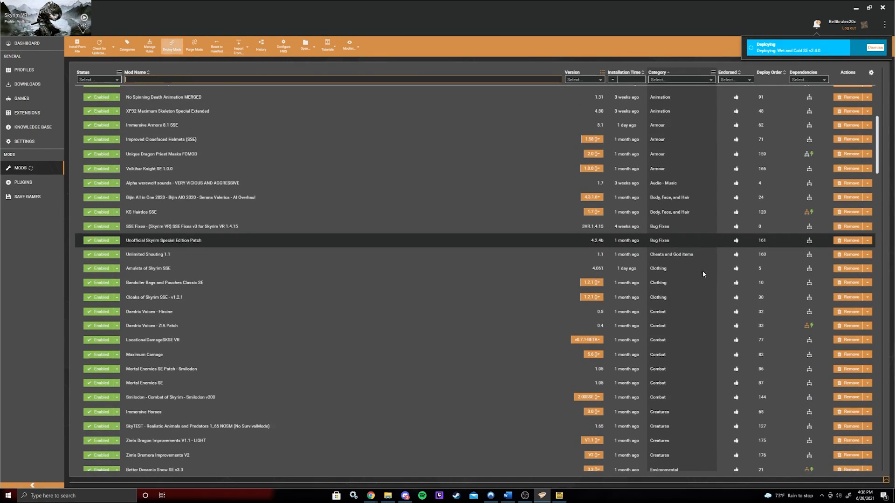
scroll(738, 279, down, 20)
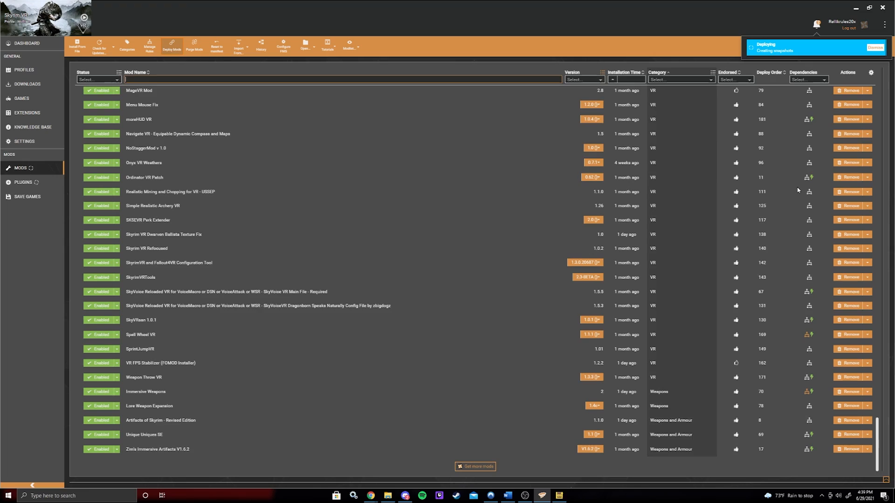
click(770, 72)
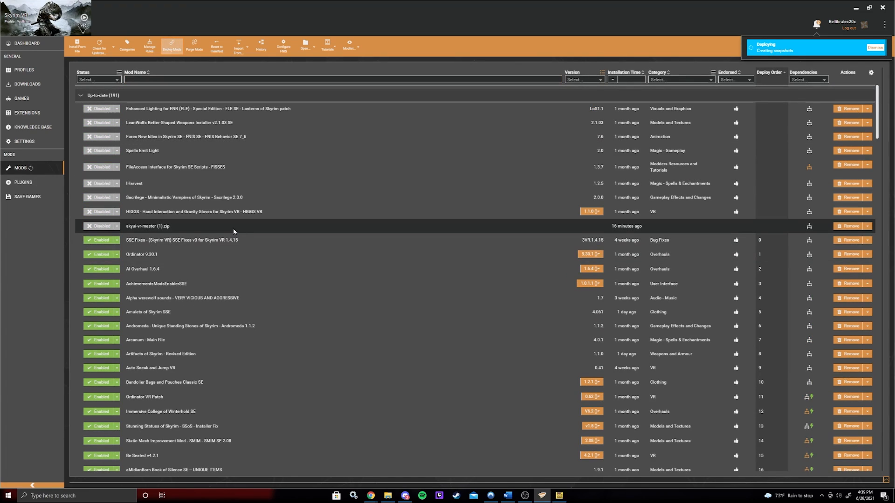
scroll(379, 250, down, 15)
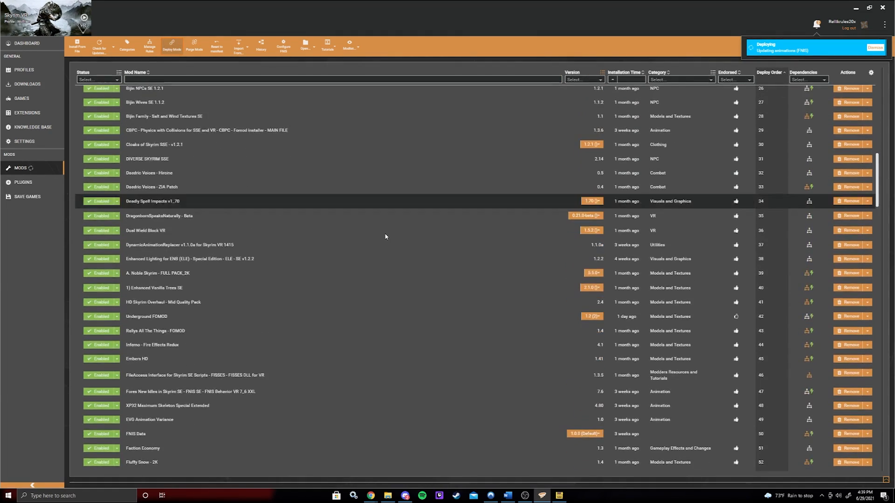
scroll(399, 242, down, 15)
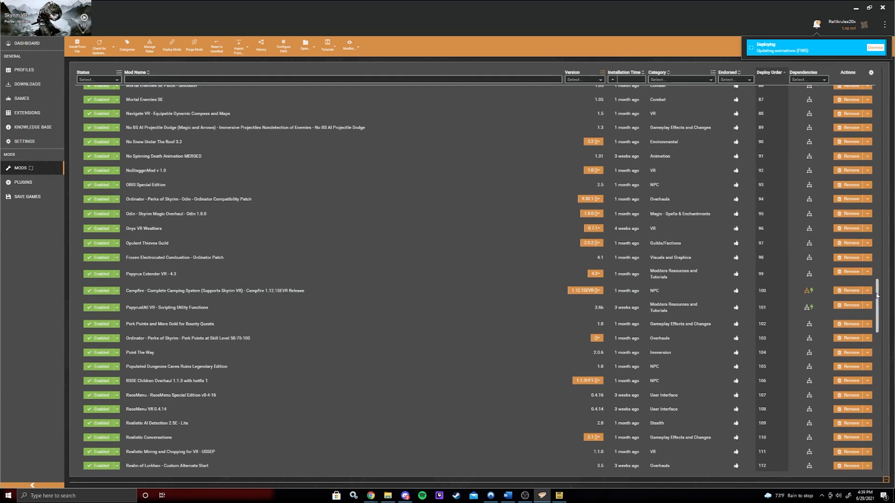
drag(877, 295, 877, 448)
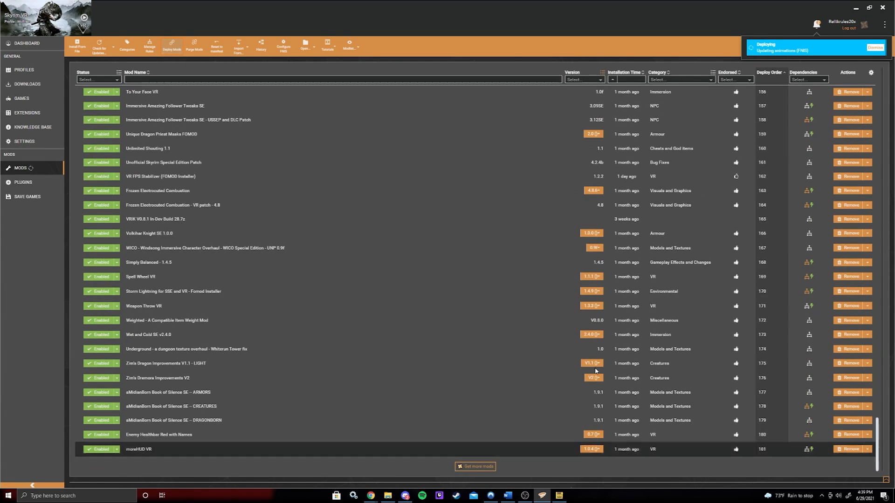
- Close the FNIS generator window that opened during deployment
click(144, 249)
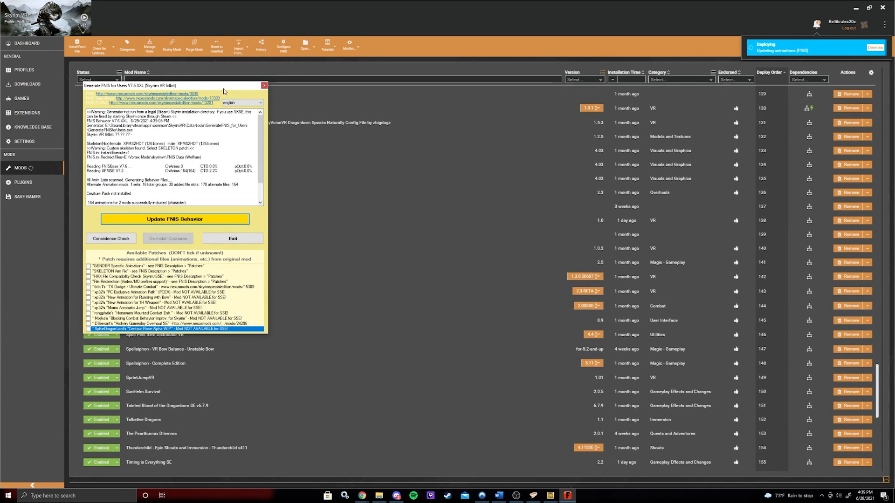
drag(186, 88, 301, 92)
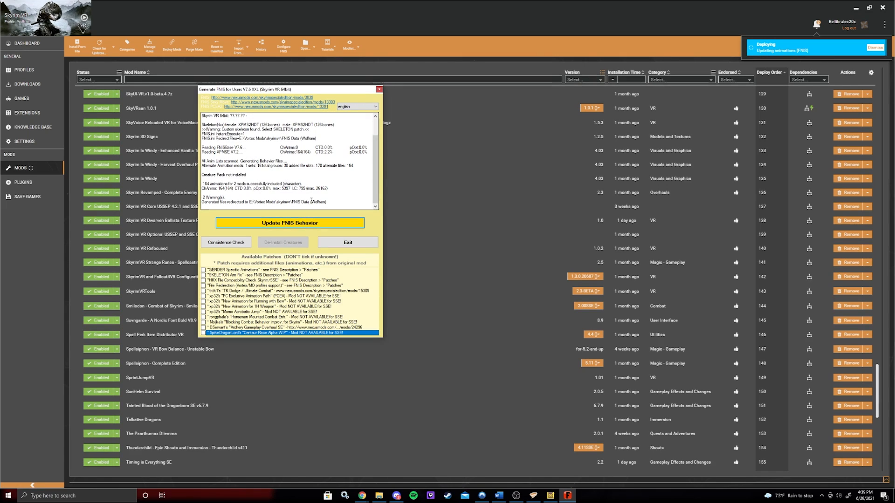
click(379, 89)
- Scroll through the mods list examining the deploy order and dependency icons, then open the plugins page
scroll(157, 202, up, 8)
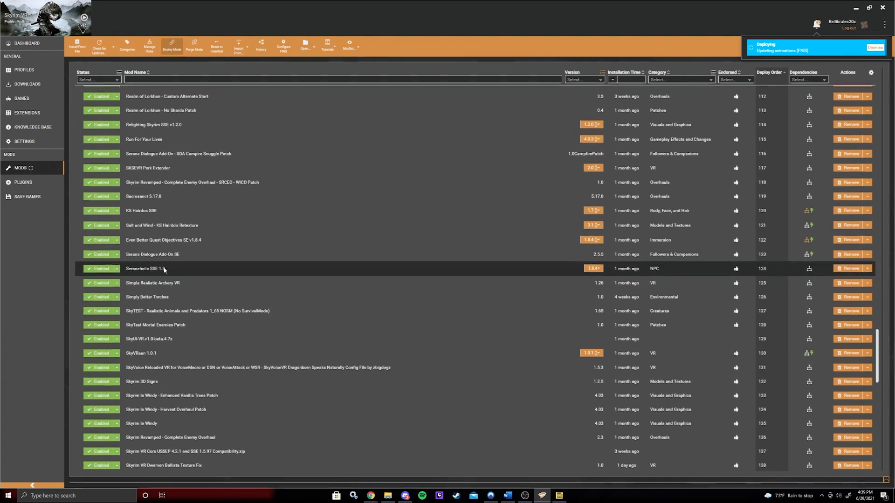
scroll(157, 203, up, 8)
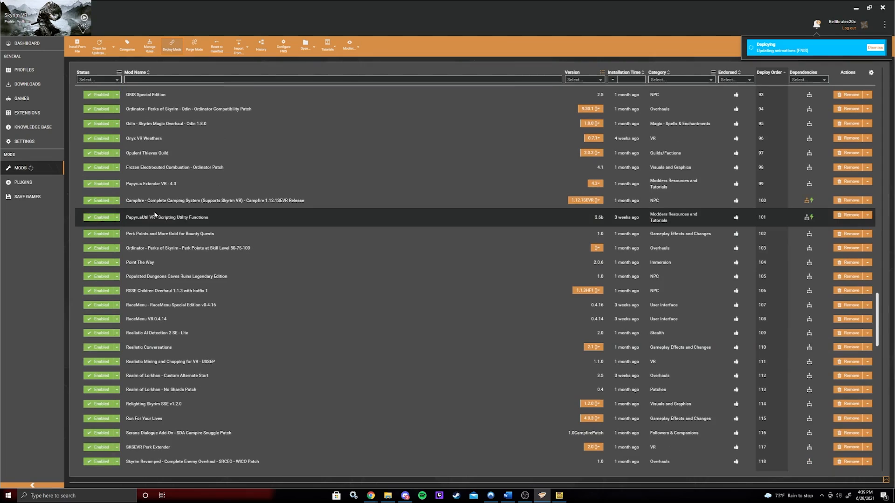
scroll(151, 210, up, 15)
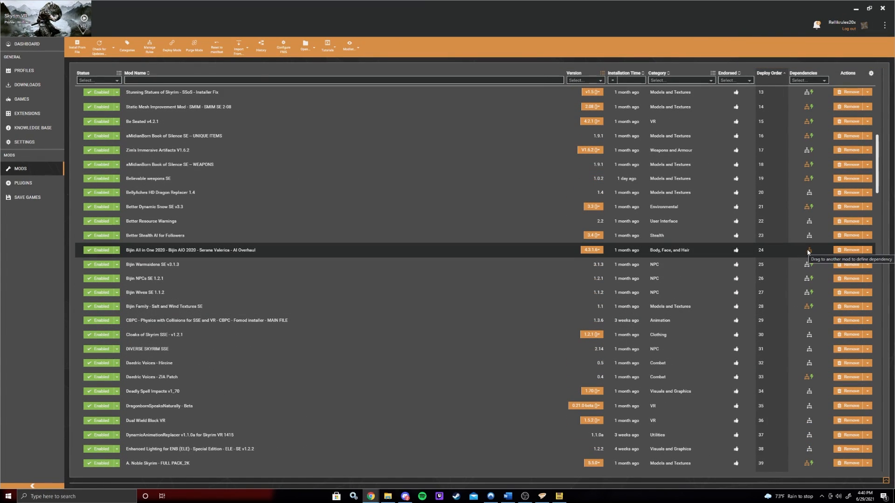
scroll(478, 404, down, 6)
scroll(438, 405, down, 20)
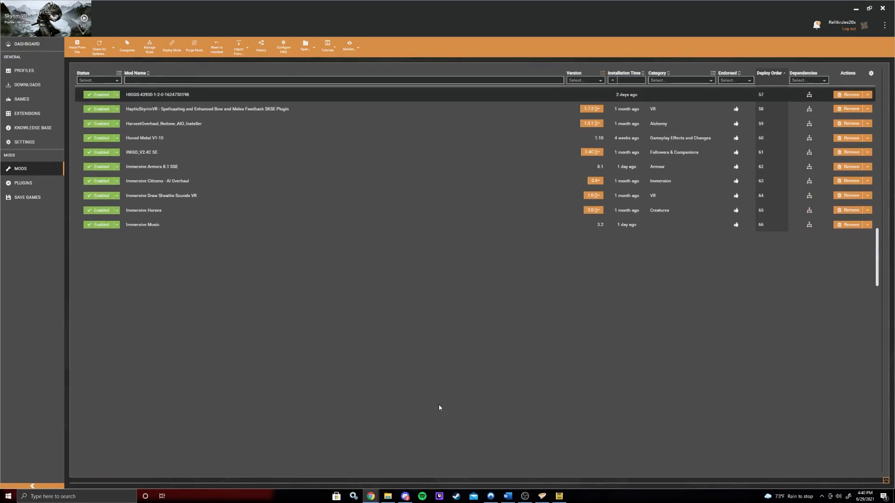
scroll(438, 405, up, 20)
scroll(496, 361, up, 4)
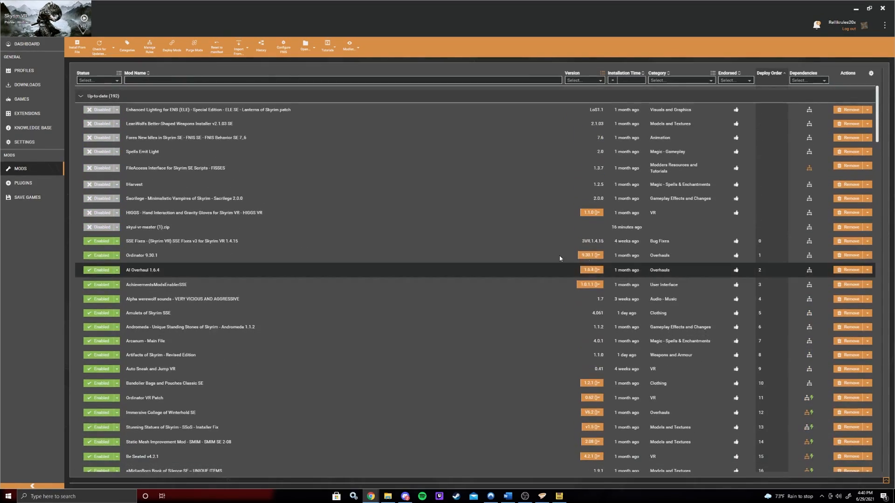
scroll(474, 283, down, 6)
scroll(385, 301, down, 1)
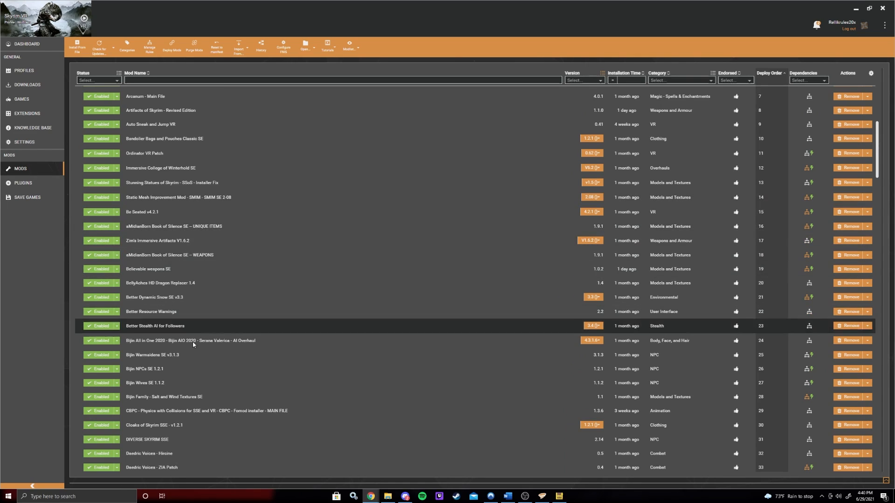
drag(810, 346, 822, 481)
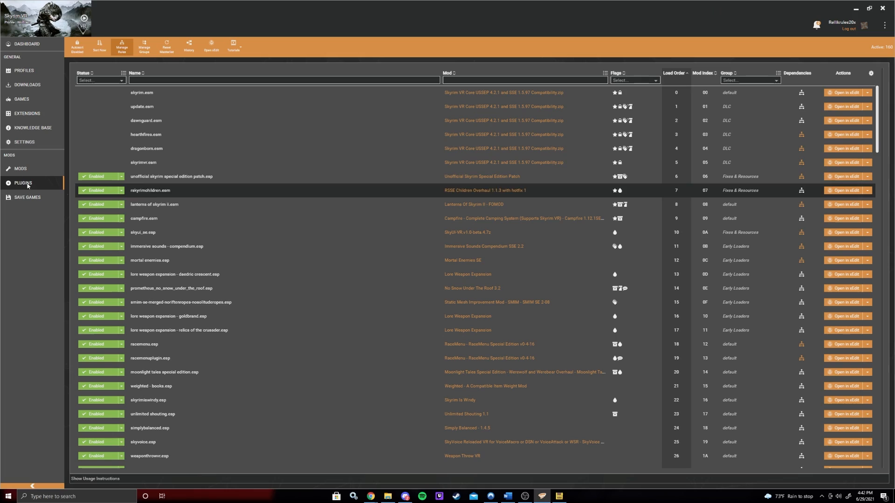
- Add a plugin rule making bijin_aio-sv 2018.esp load after wico - immersive character.esp
click(122, 47)
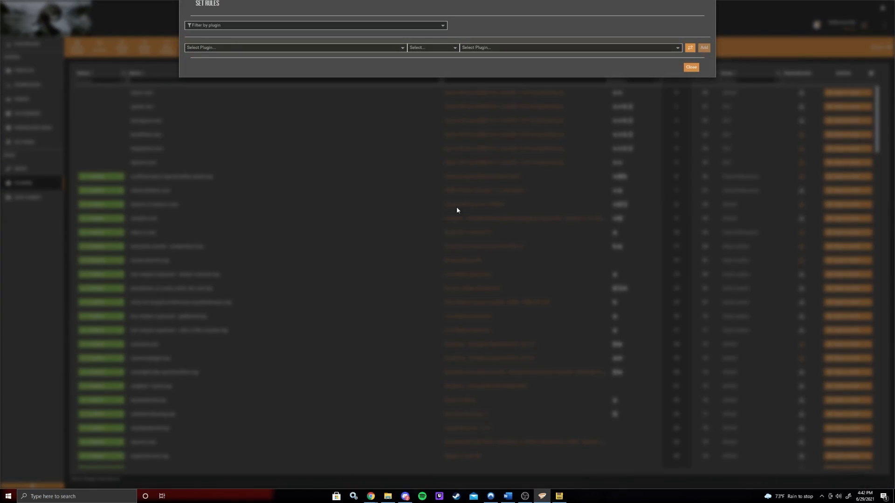
click(215, 47)
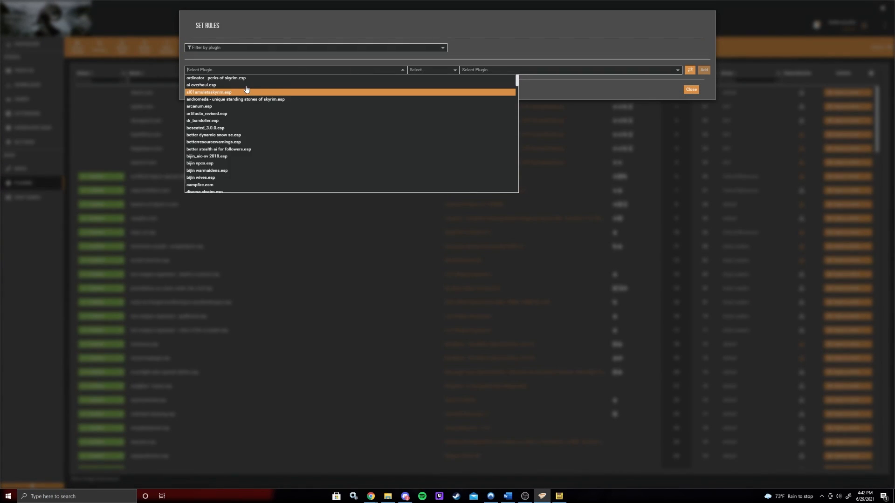
text(biji)
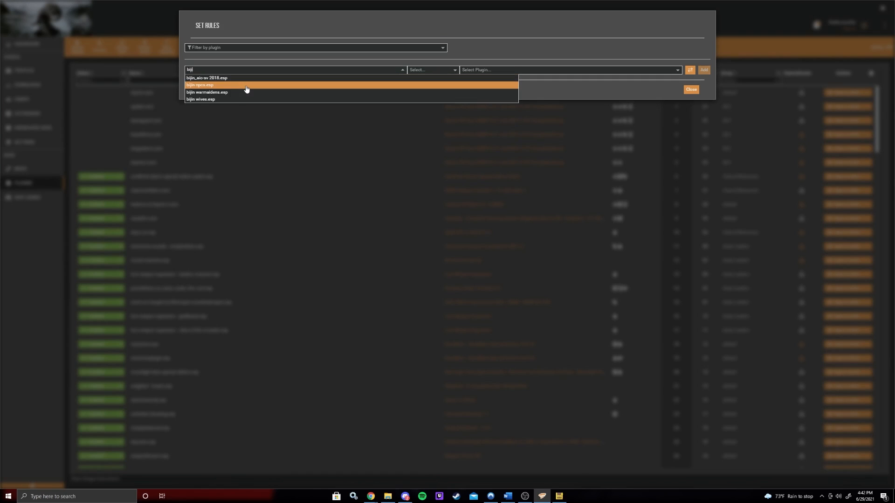
click(242, 78)
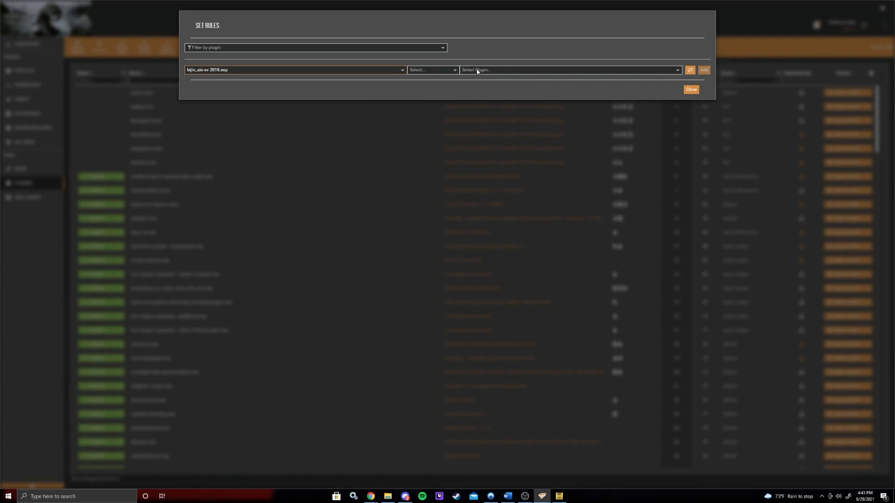
click(445, 71)
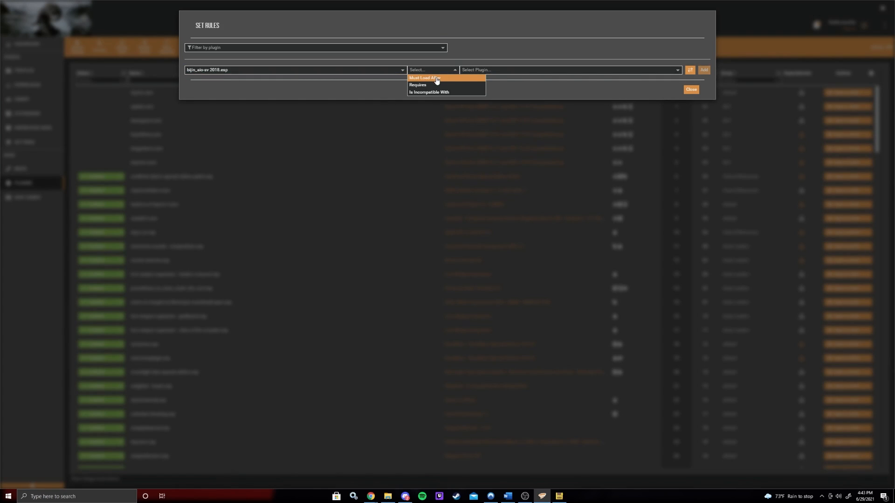
click(437, 79)
click(488, 71)
text(wico)
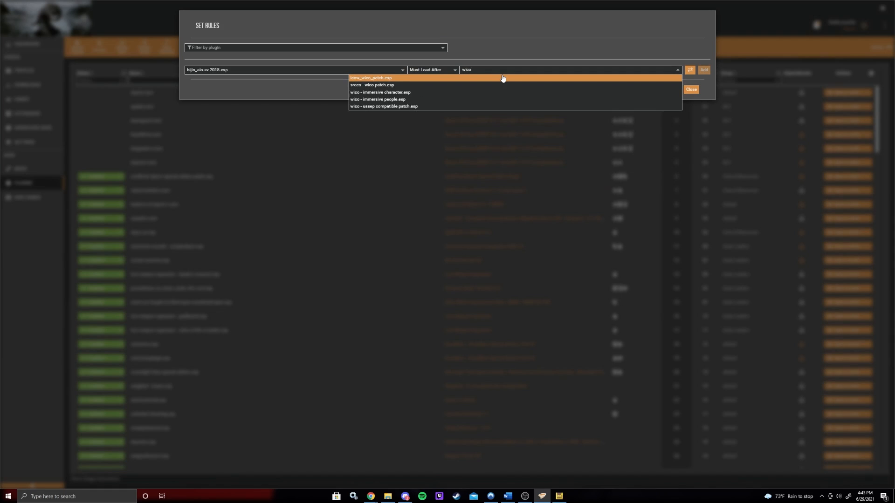
click(419, 96)
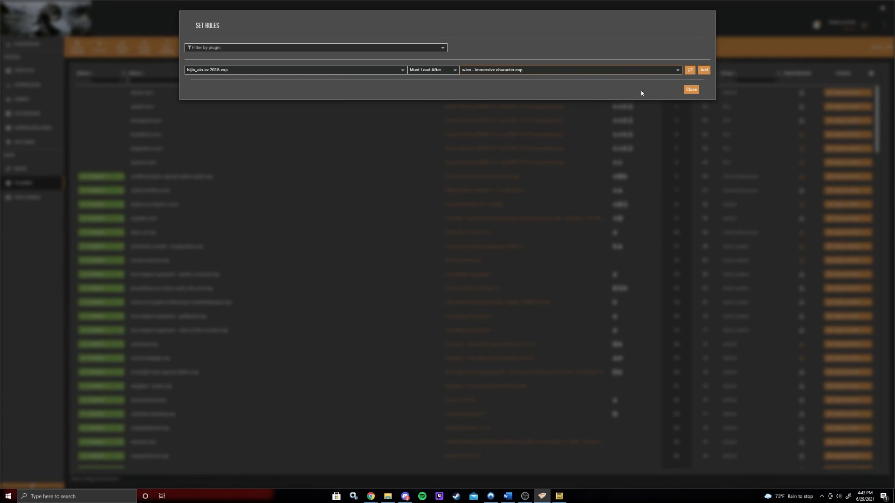
click(703, 70)
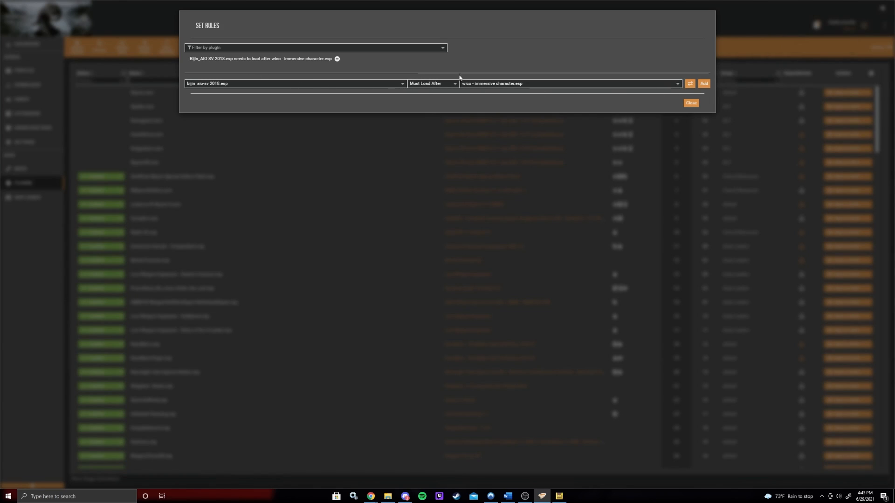
- Add a rule making bijin_aio-sv 2018.esp load after wico - immersive people.esp and close the rules dialog
click(334, 49)
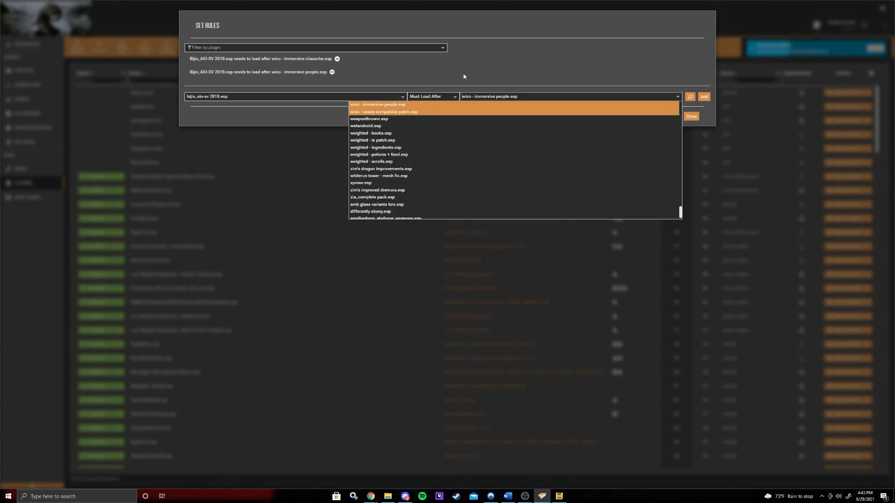
click(465, 190)
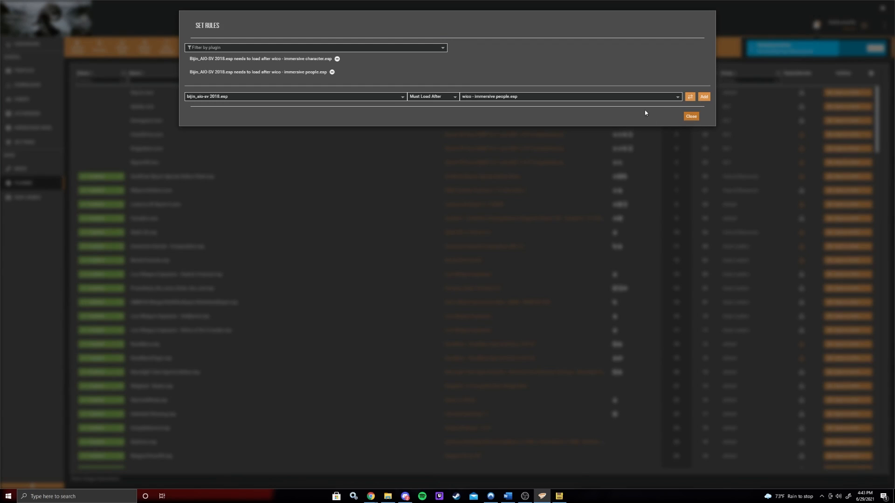
click(692, 117)
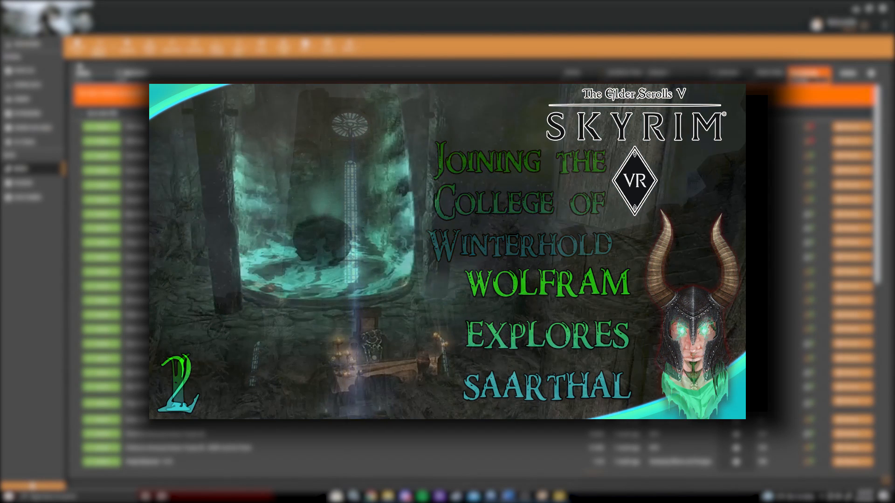
scroll(448, 251, down, 8)
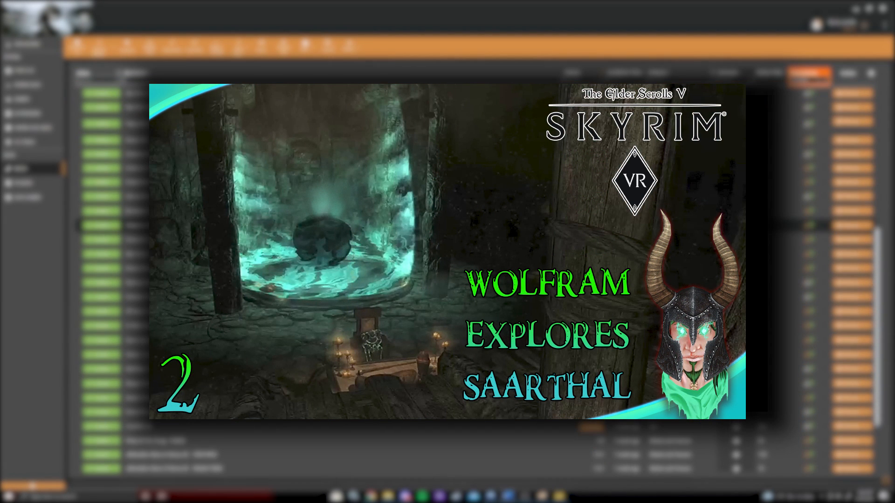
scroll(447, 307, up, 8)
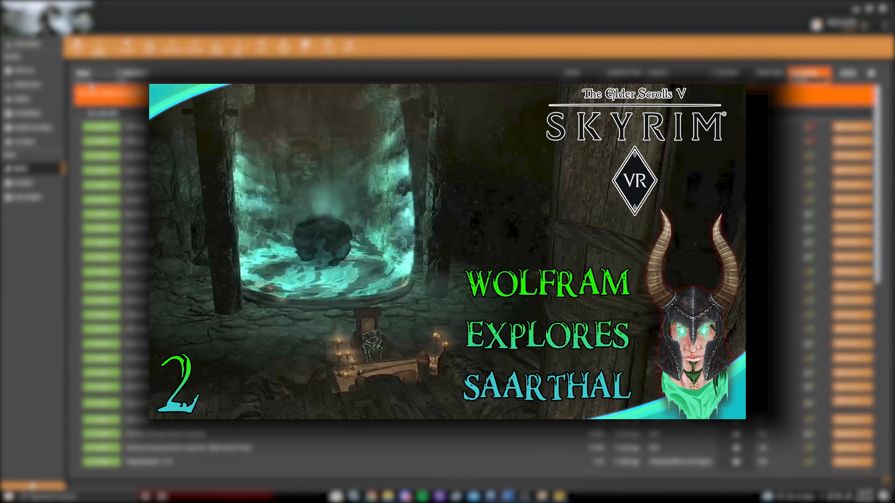
click(149, 46)
drag(879, 112, 847, 481)
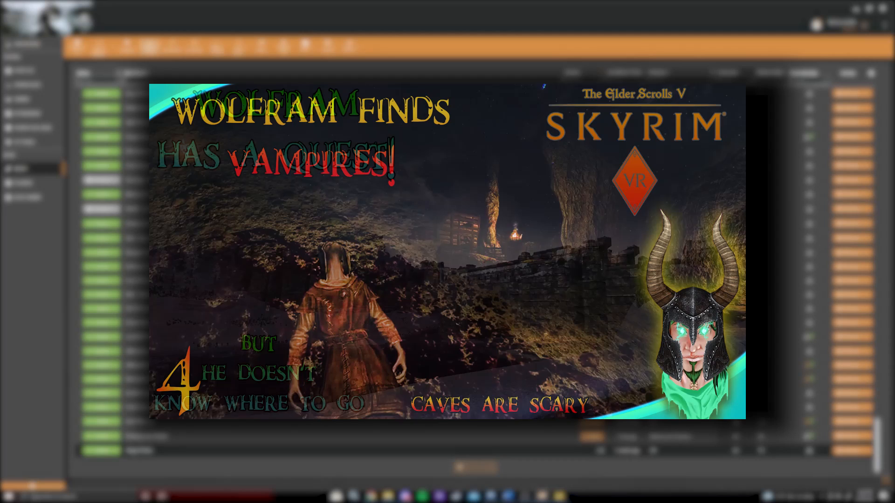